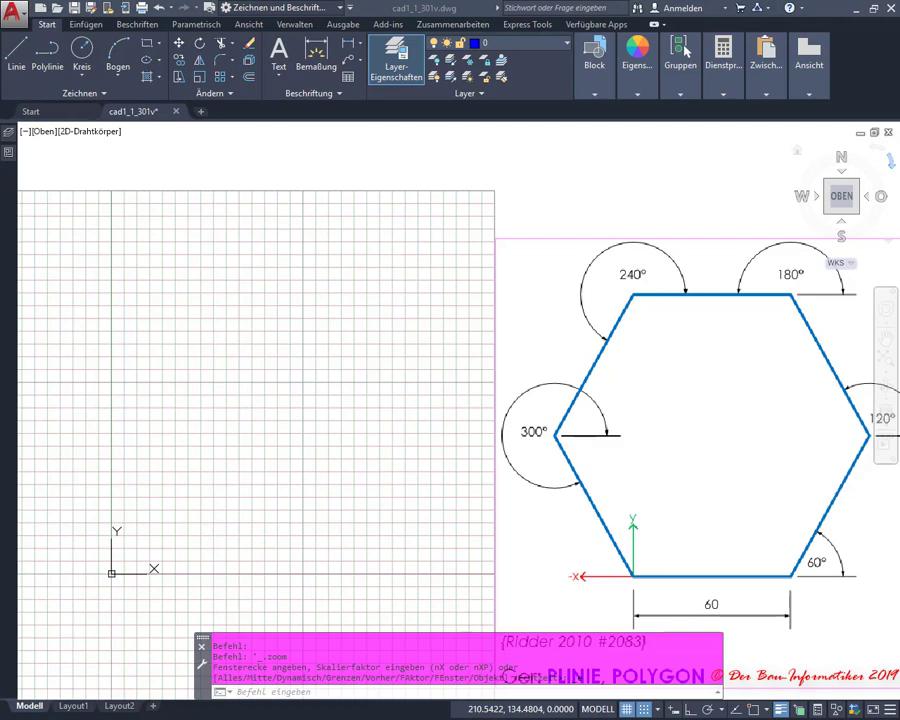
# - Zoom to extents so the reference hexagon and its notes are fully visible
pyautogui.middleClick(697, 416)
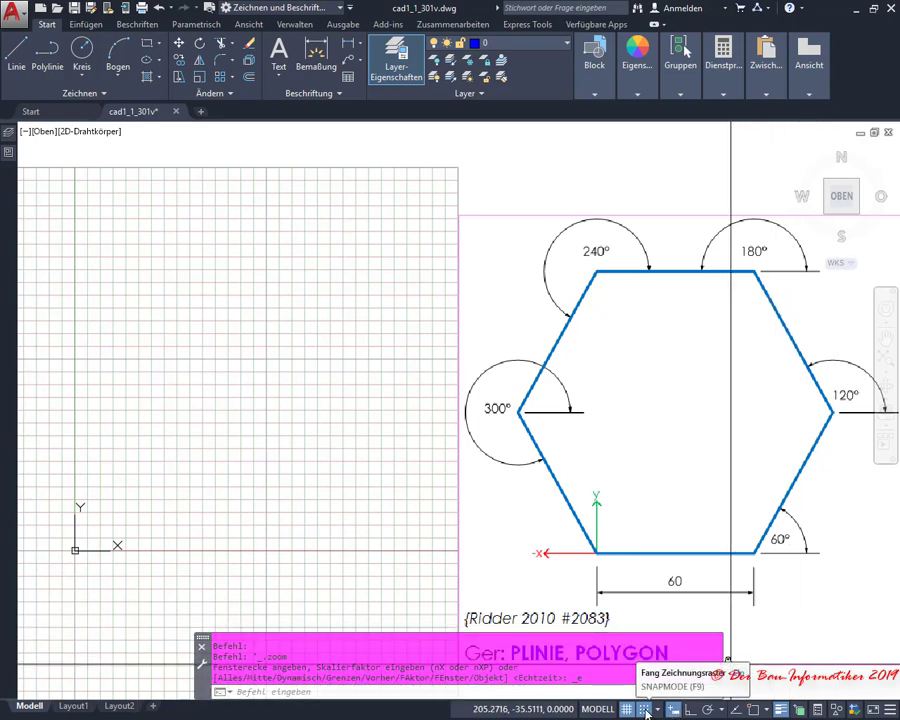
# - Turn off grid snap and review the layer list and current colour and linetype settings
pyautogui.click(641, 709)
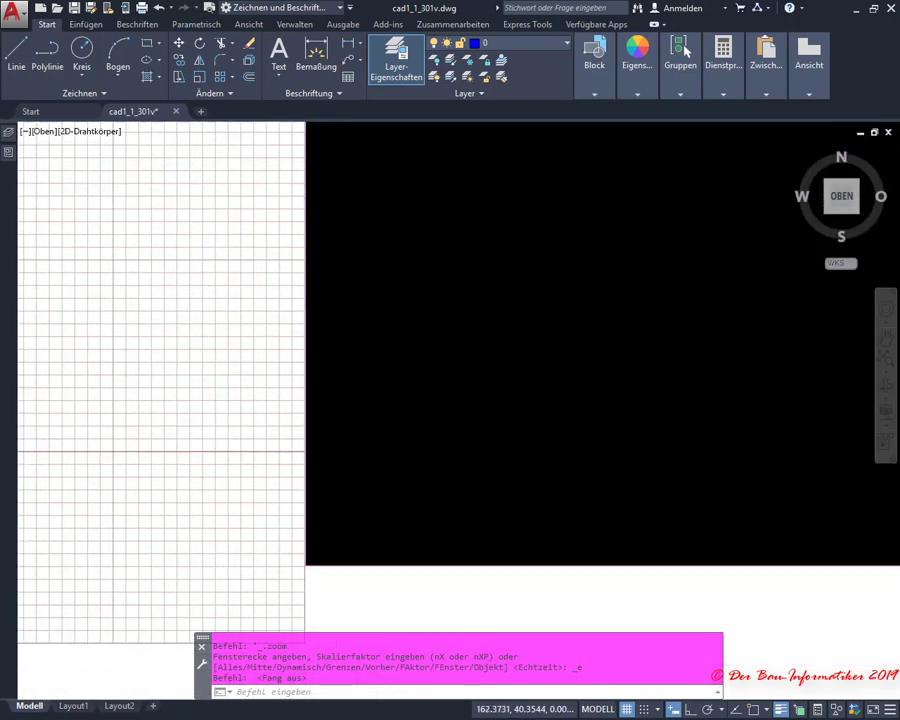
pyautogui.moveTo(609, 430); pyautogui.dragTo(451, 331, button='middle')
pyautogui.moveTo(707, 377)
pyautogui.mouseDown(button='middle')
pyautogui.moveTo(592, 372)
pyautogui.moveTo(287, 488)
pyautogui.mouseUp(button='middle')
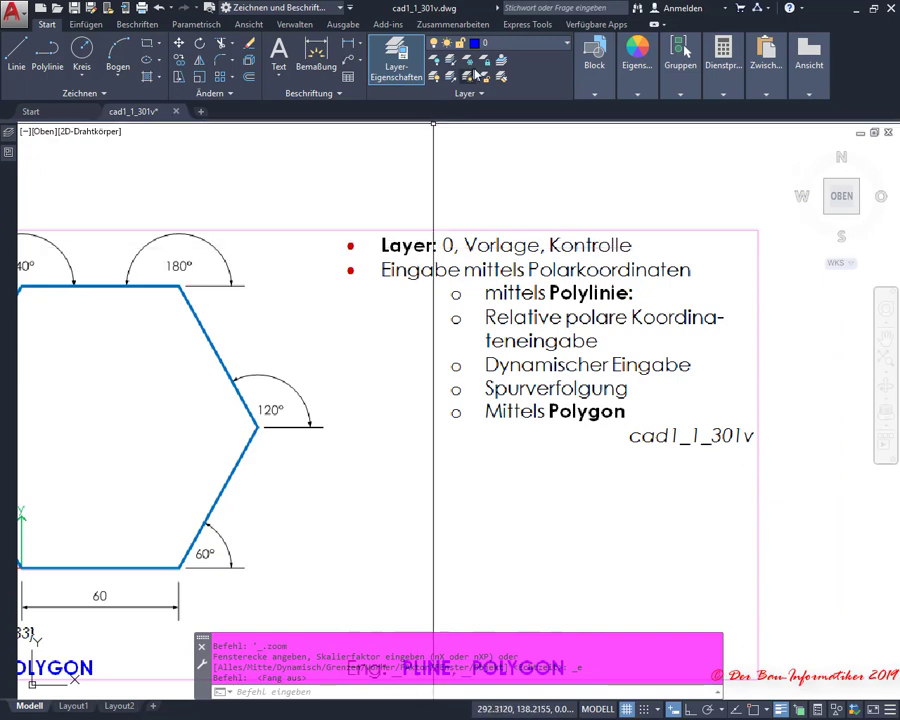
pyautogui.click(522, 45)
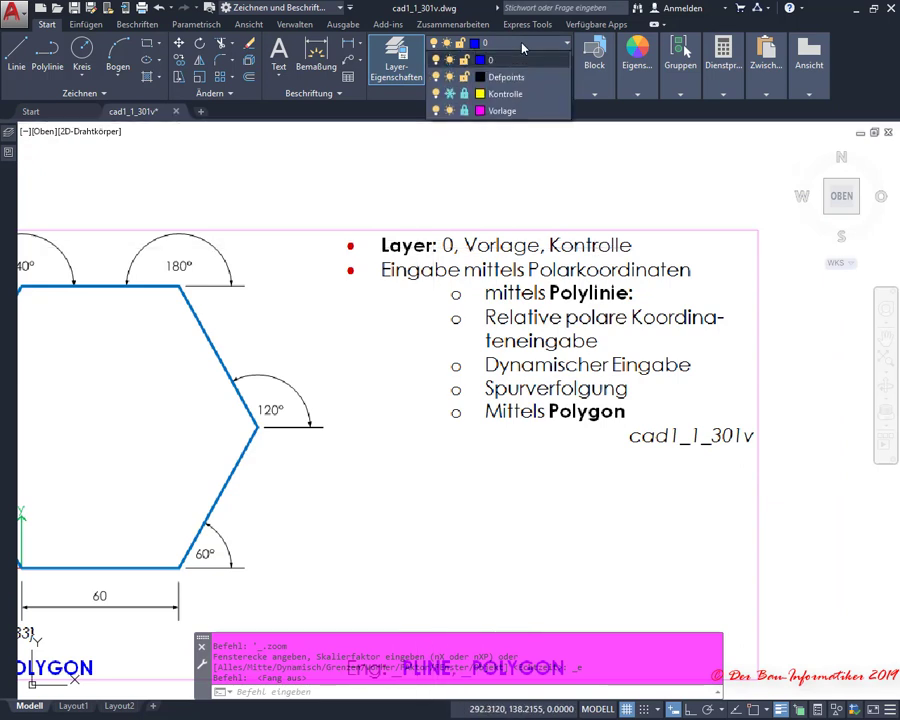
pyautogui.click(637, 55)
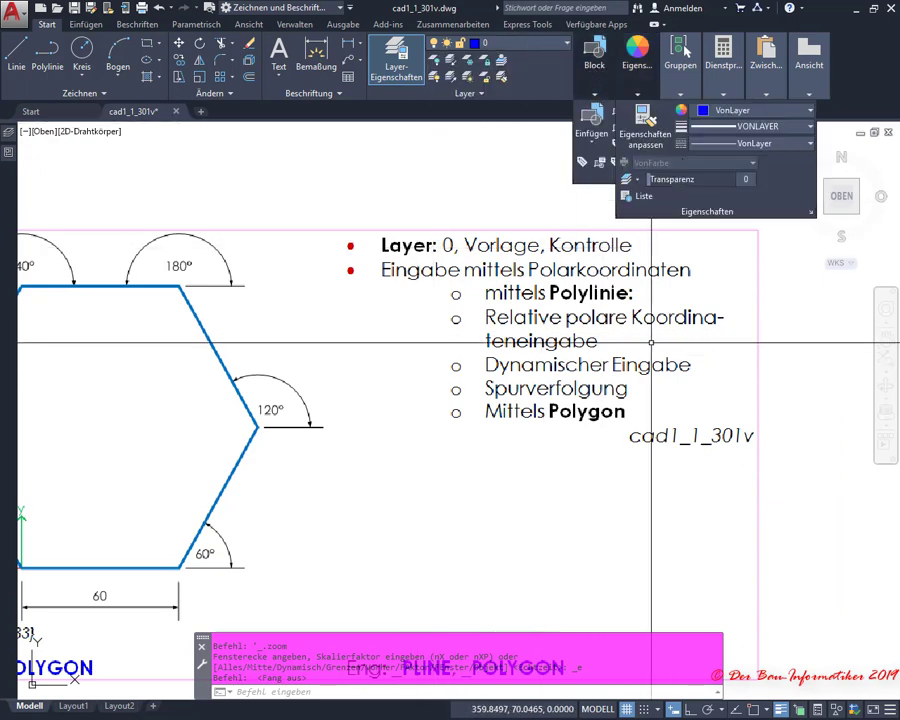
# - Bring the empty grid beside the reference hexagon into view and start a polyline
pyautogui.scroll(-2, 342, 467)
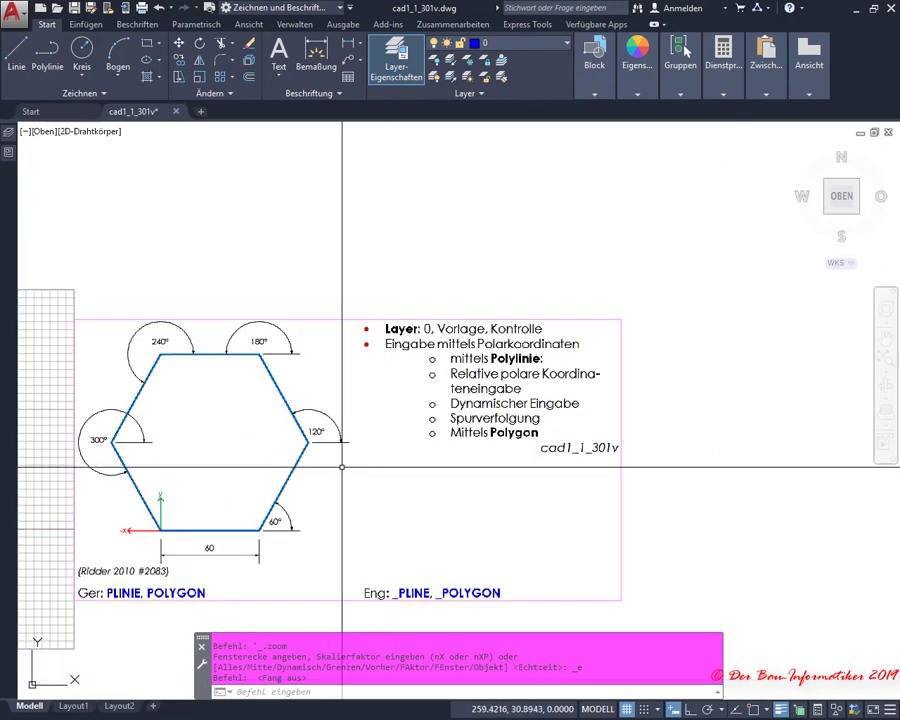
pyautogui.moveTo(342, 467); pyautogui.dragTo(278, 477, button='middle')
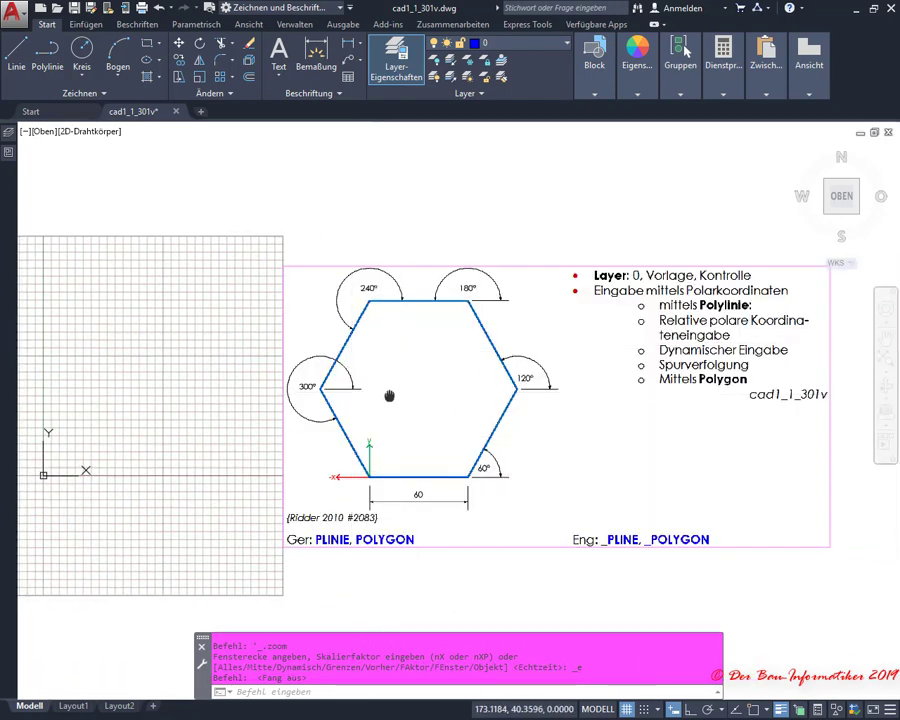
pyautogui.moveTo(392, 391)
pyautogui.mouseDown(button='middle')
pyautogui.moveTo(593, 403)
pyautogui.moveTo(603, 396)
pyautogui.mouseUp(button='middle')
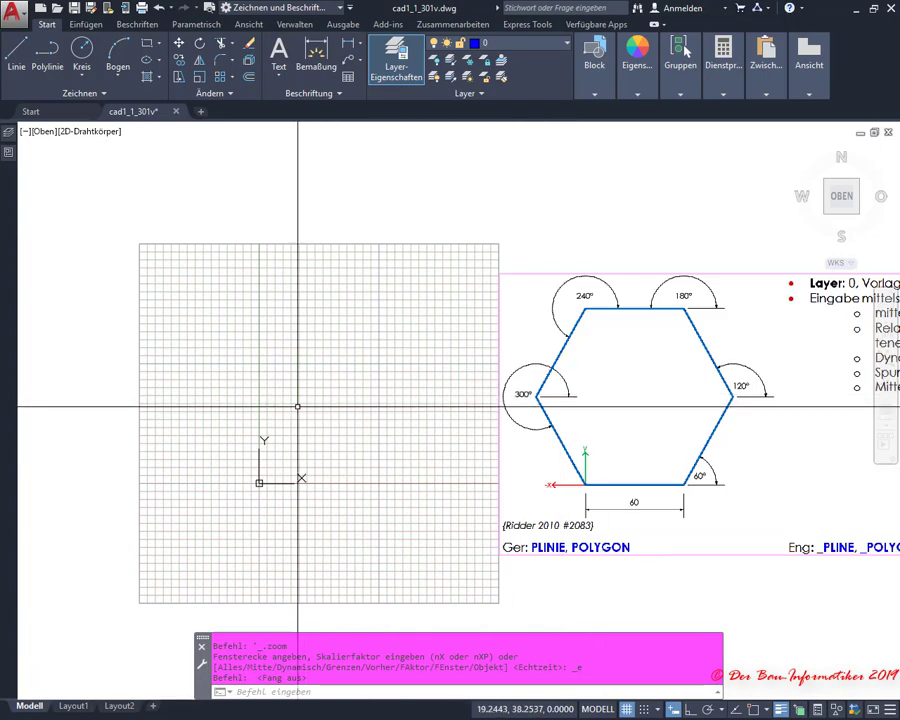
pyautogui.scroll(2, 297, 407)
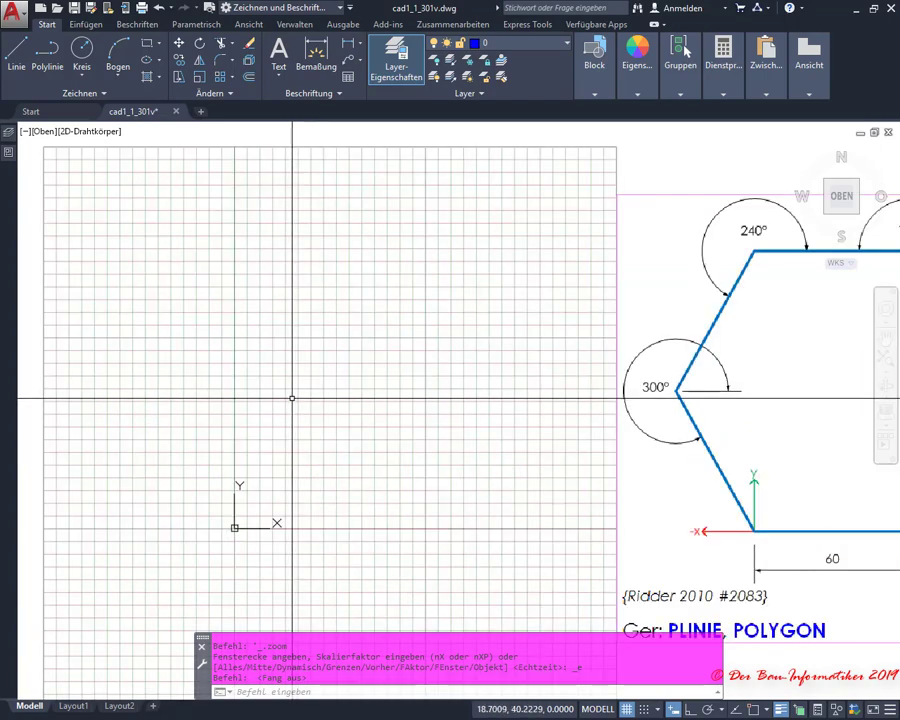
pyautogui.click(47, 55)
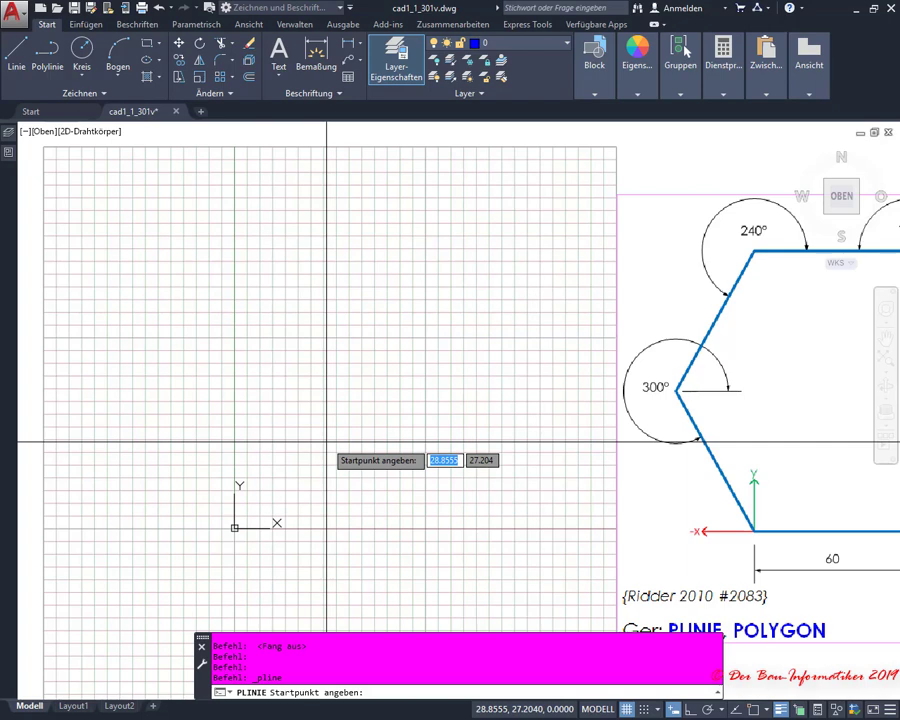
# - Start the polyline at the origin 0,0 using dynamic input
pyautogui.write('0')
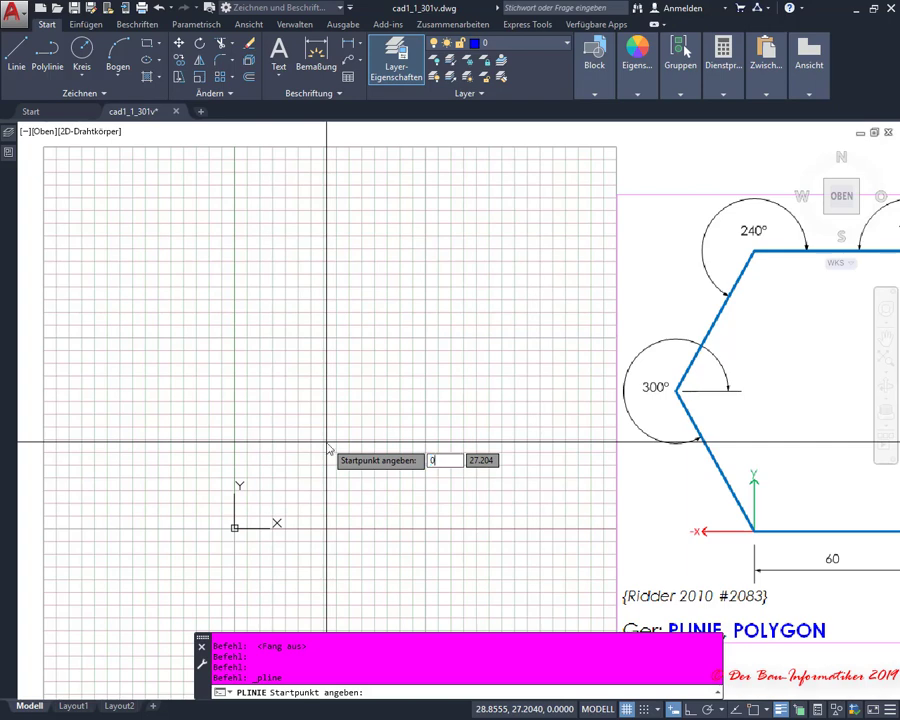
pyautogui.press('Tab')
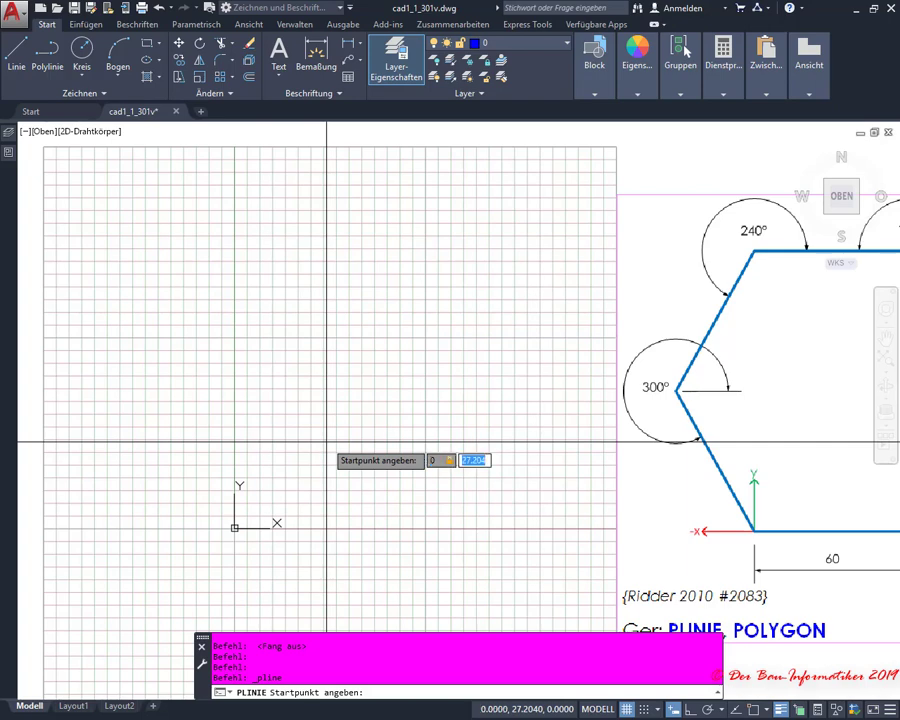
pyautogui.write('0')
pyautogui.press('Return')
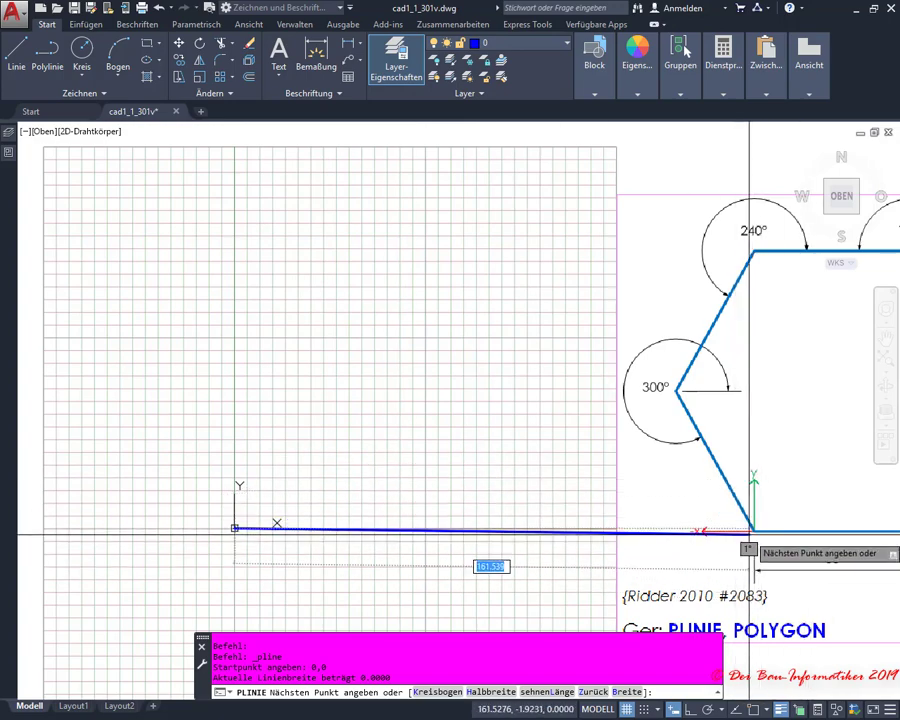
pyautogui.scroll(-1, 538, 546)
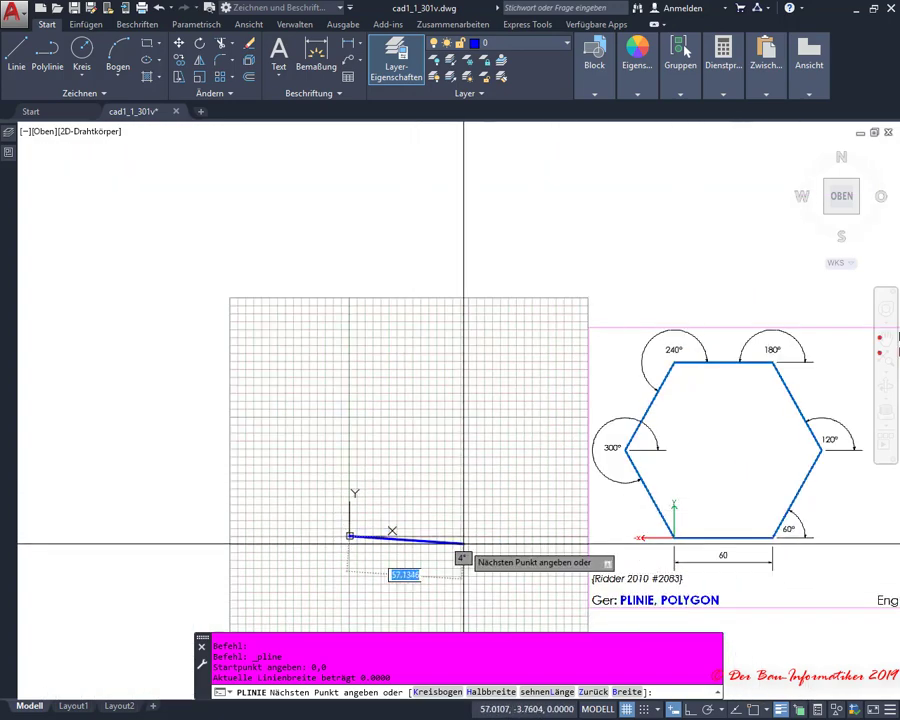
pyautogui.scroll(2, 468, 540)
pyautogui.moveTo(435, 533)
pyautogui.mouseDown(button='middle')
pyautogui.moveTo(256, 512)
pyautogui.moveTo(220, 496)
pyautogui.mouseUp(button='middle')
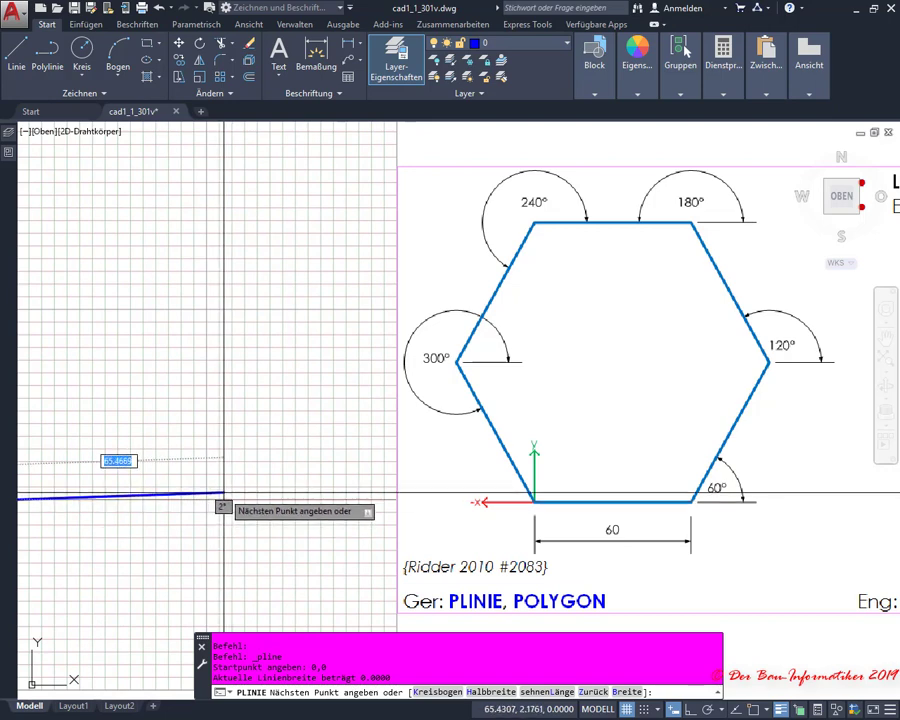
pyautogui.scroll(-2, 281, 497)
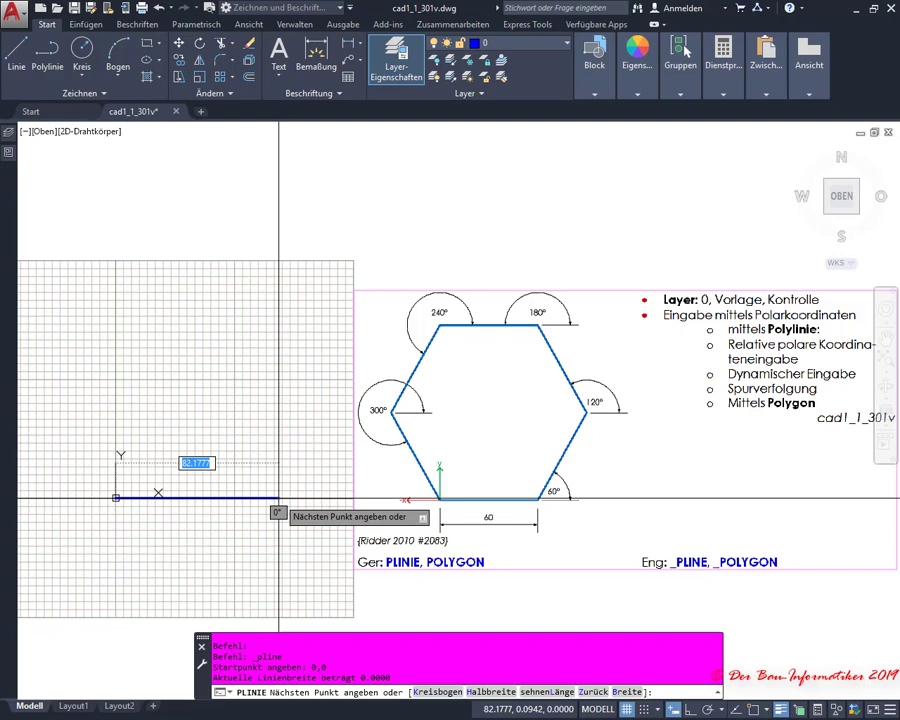
# - Draw the first hexagon side, 60 units long at 0°
pyautogui.write('6')
pyautogui.write('0')
pyautogui.press('Tab')
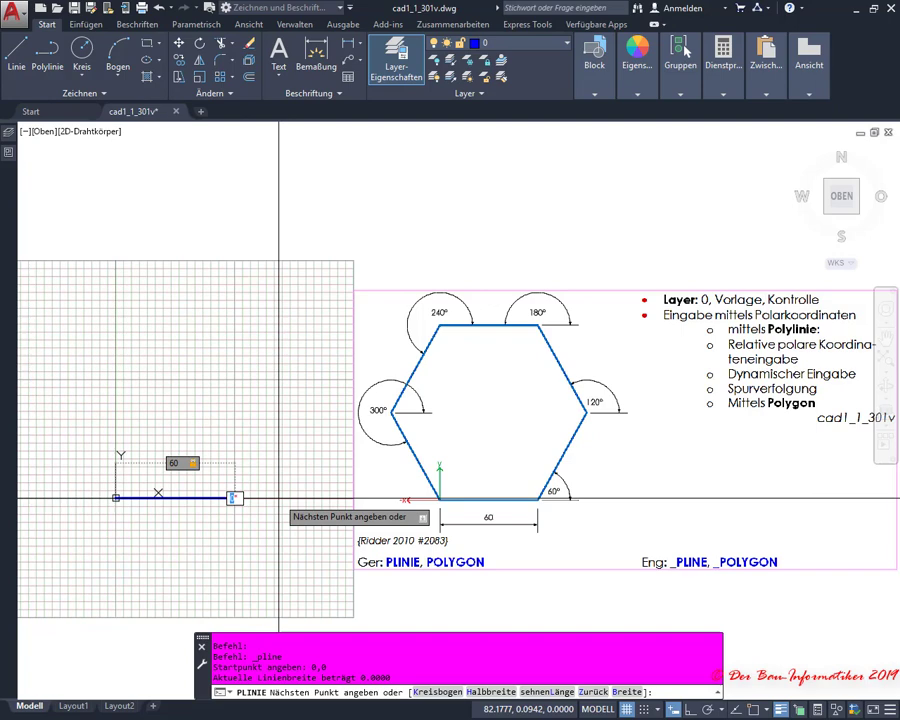
pyautogui.write('0')
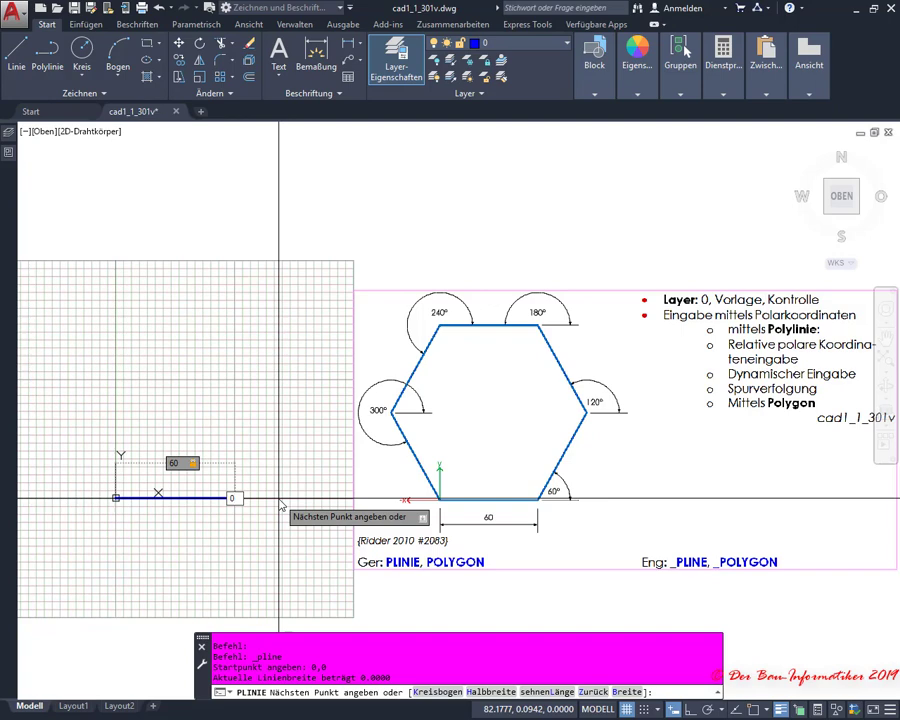
pyautogui.press('Tab')
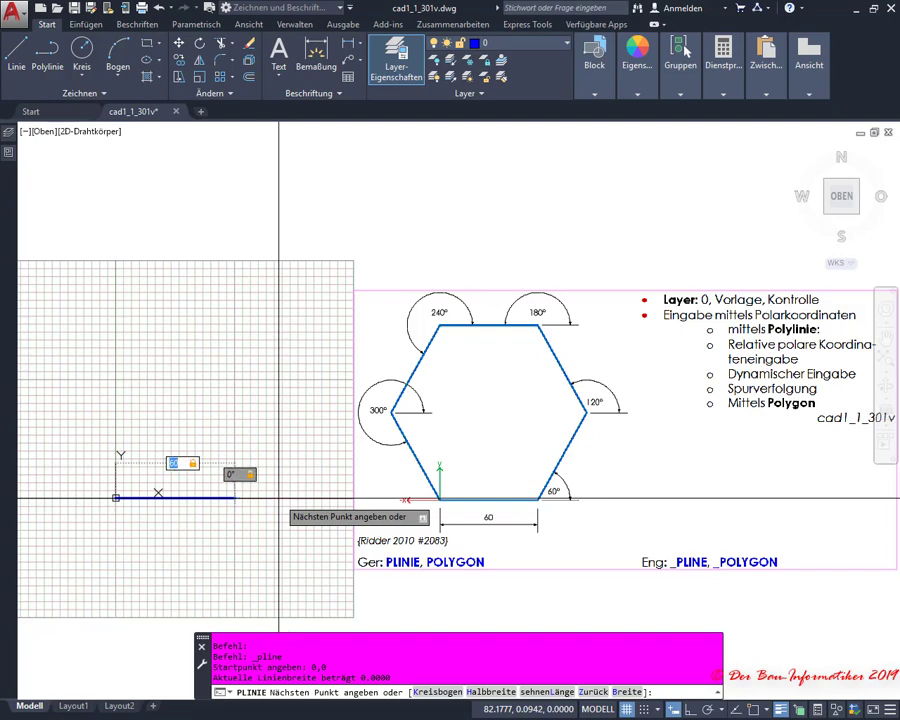
pyautogui.press('Tab')
pyautogui.press('Tab')
pyautogui.press('Tab')
pyautogui.press('Tab')
pyautogui.press('Tab')
pyautogui.press('Tab')
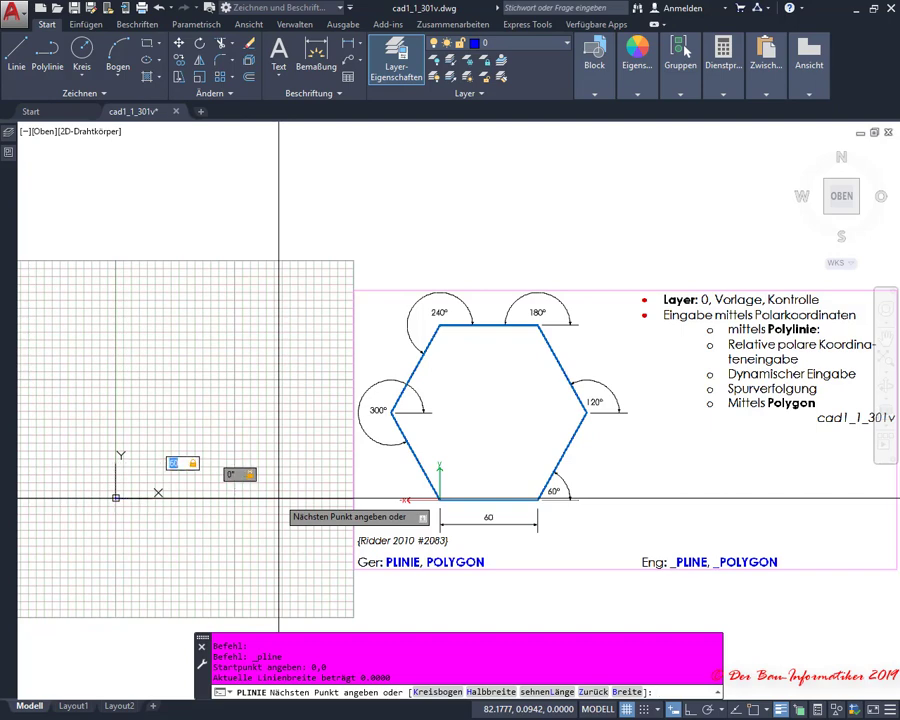
pyautogui.press('Tab')
pyautogui.press('Tab')
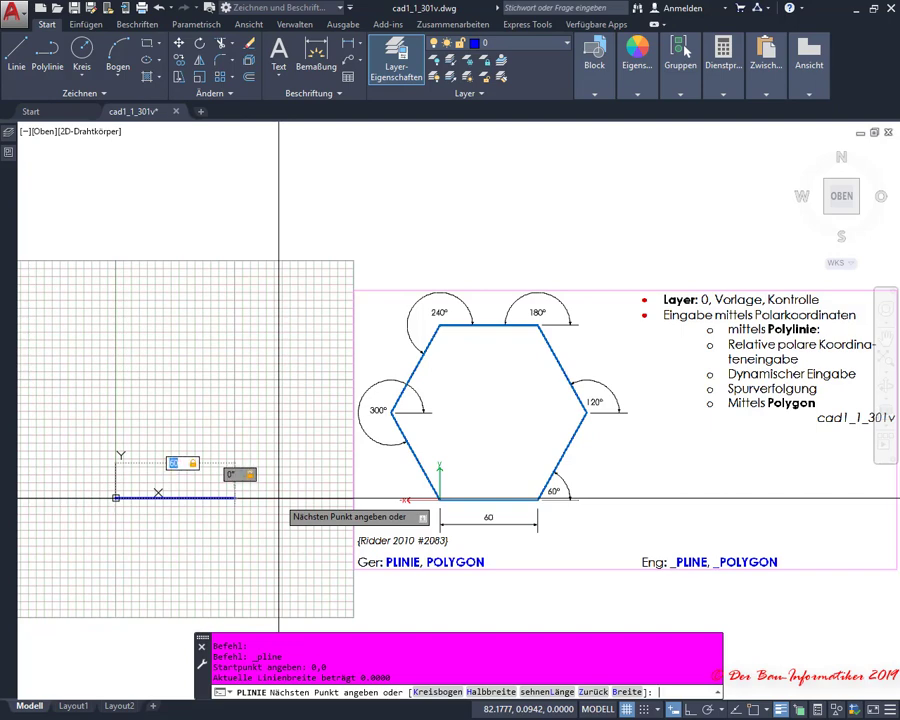
pyautogui.press('Tab')
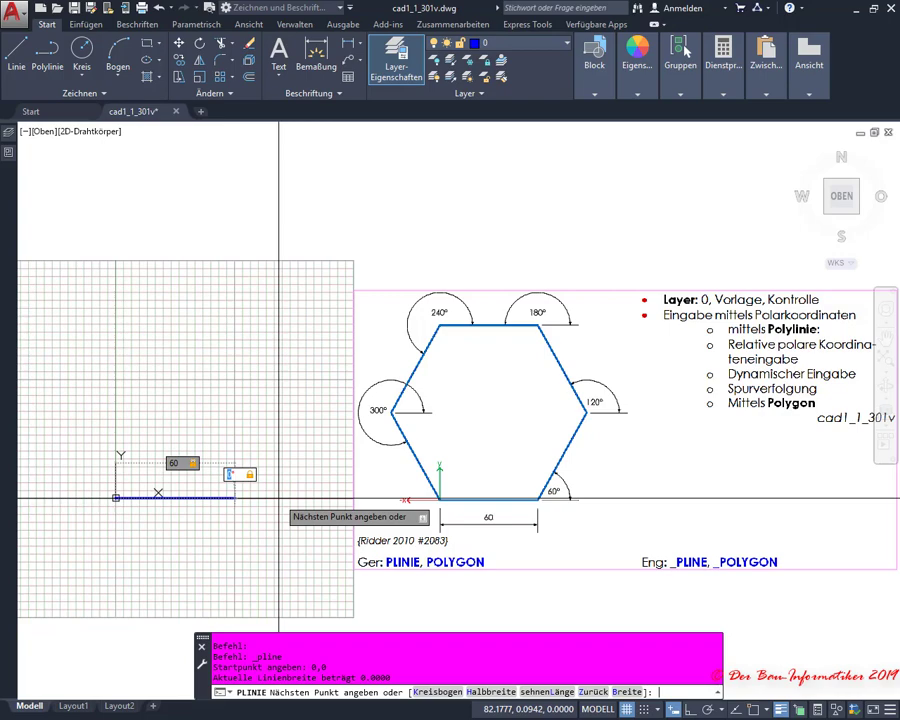
pyautogui.write('0')
pyautogui.press('Return')
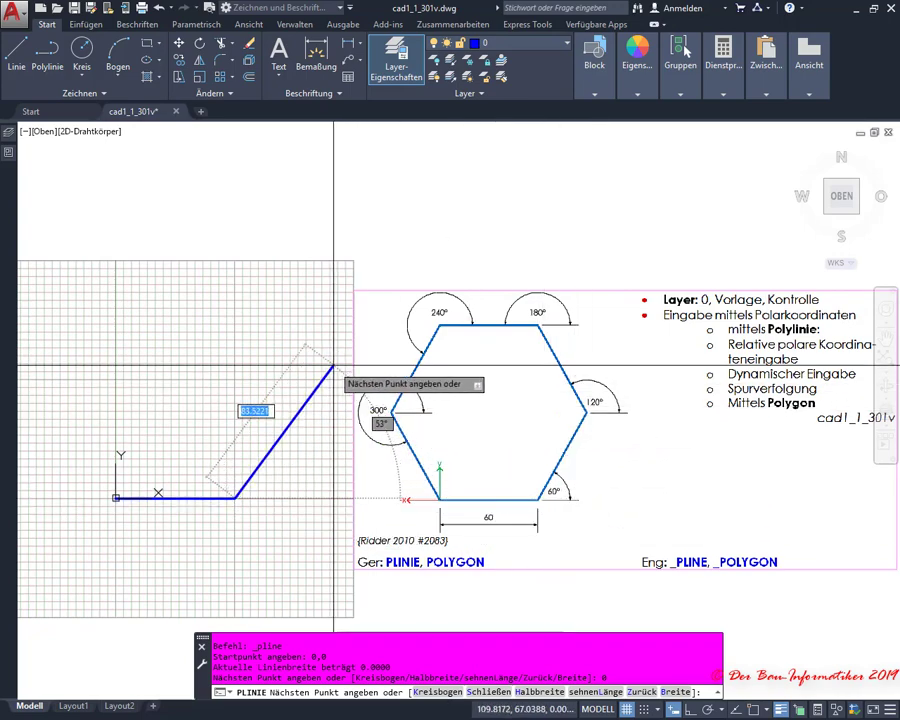
# - Add the second 60-unit side at an angle of 60°
pyautogui.write('60')
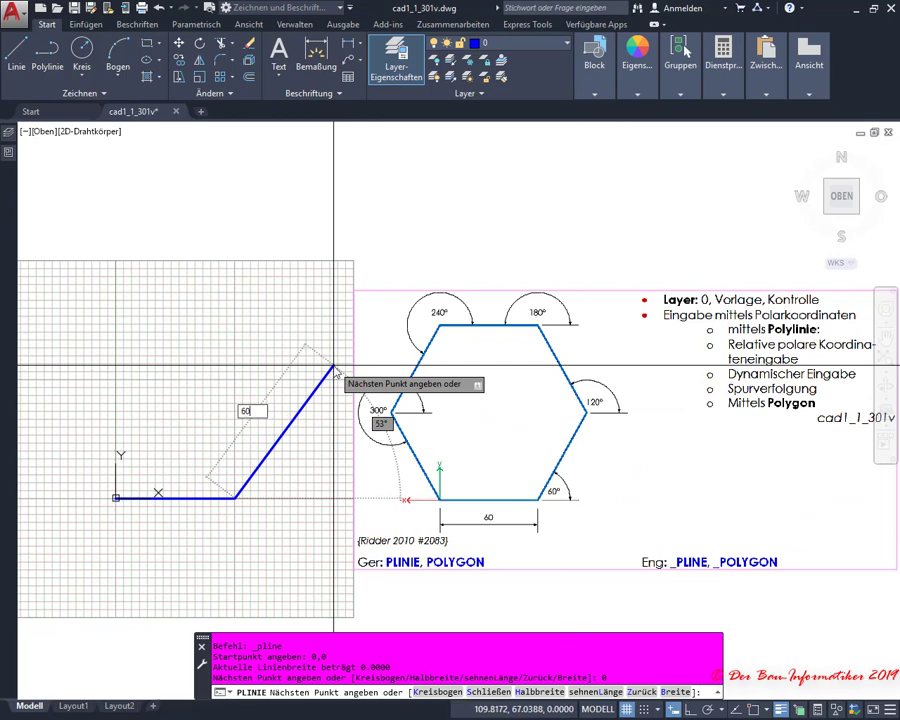
pyautogui.press('Tab')
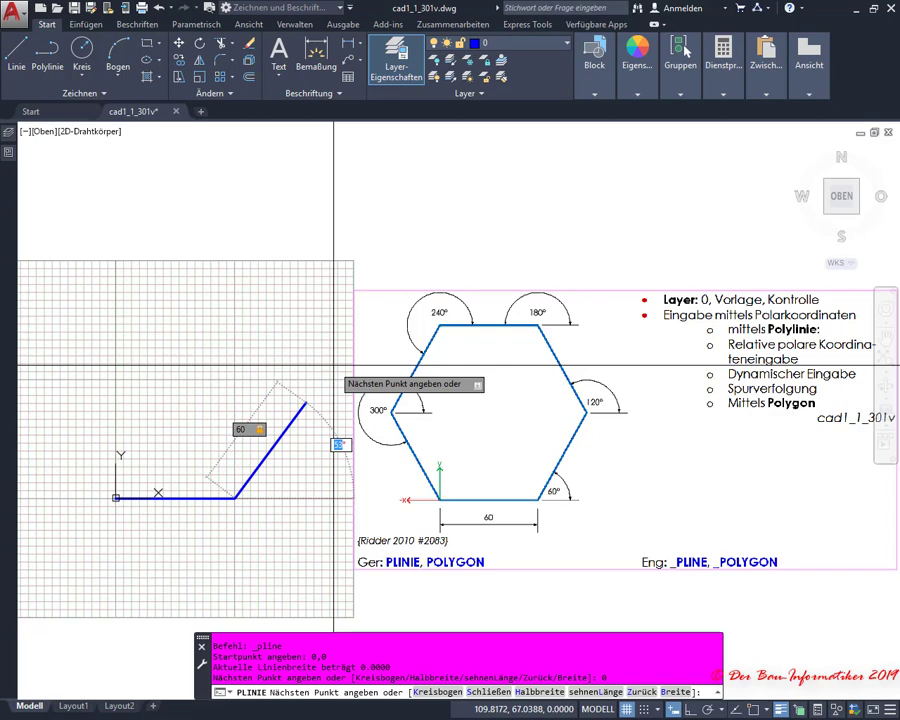
pyautogui.write('60')
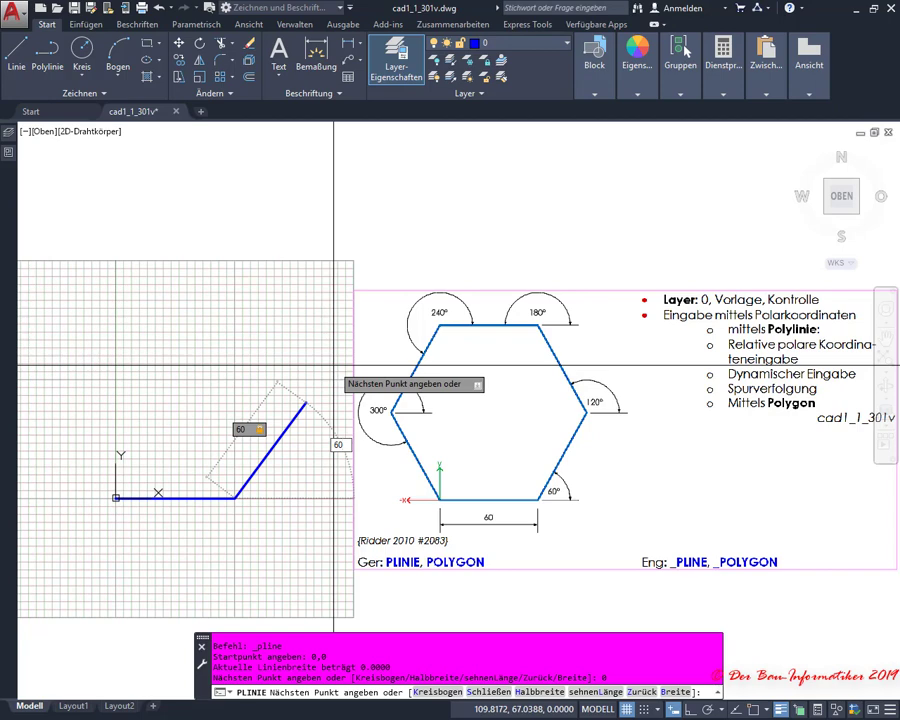
pyautogui.press('Tab')
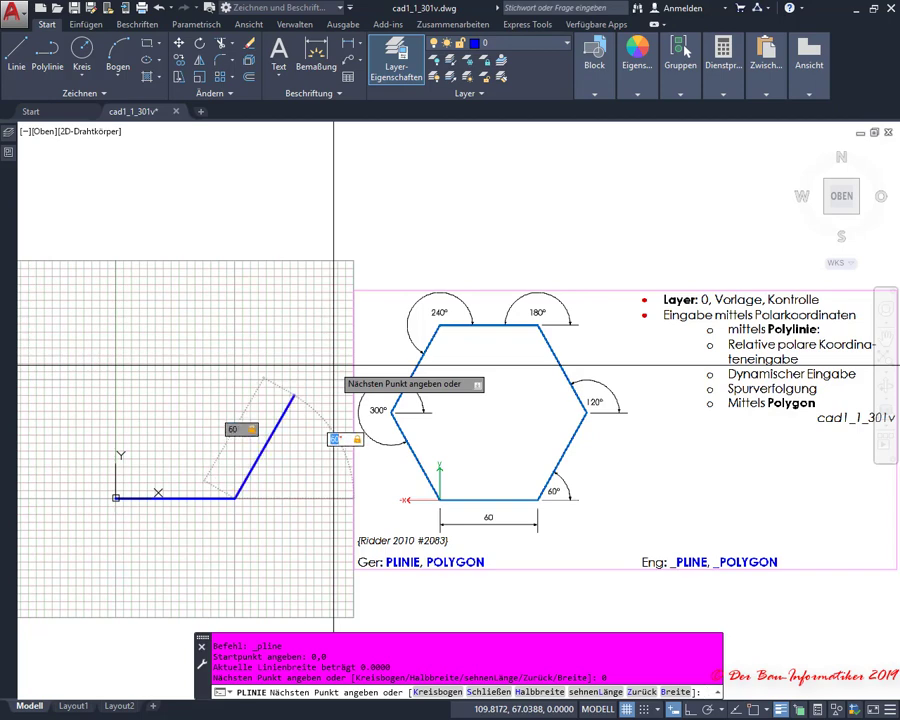
pyautogui.press('Tab')
pyautogui.write('60')
pyautogui.press('Return')
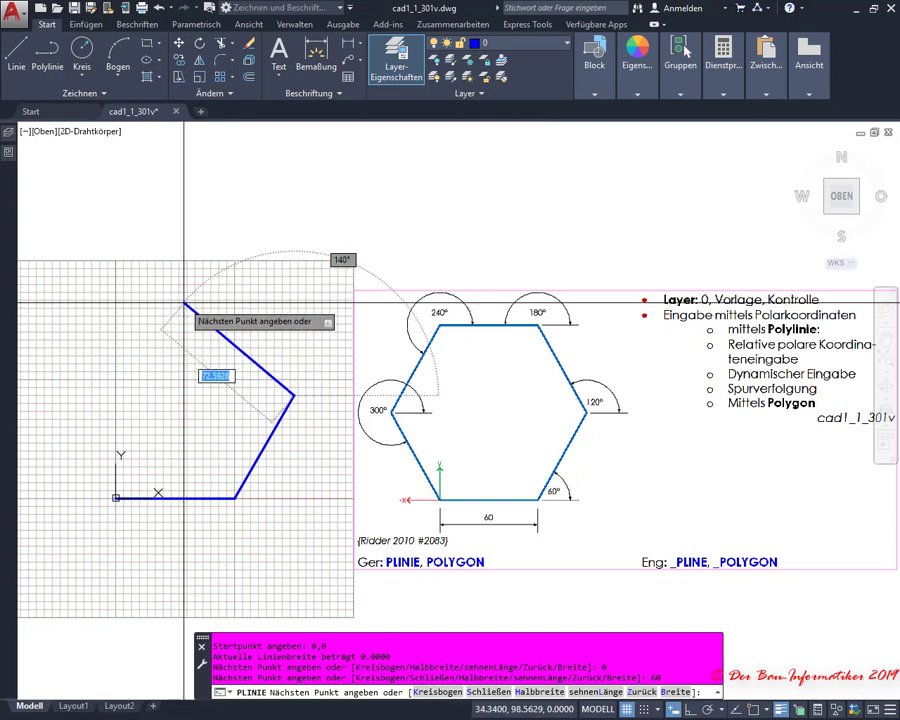
# - Add the third 60-unit side at 120°, reaching the upper right corner
pyautogui.write('60')
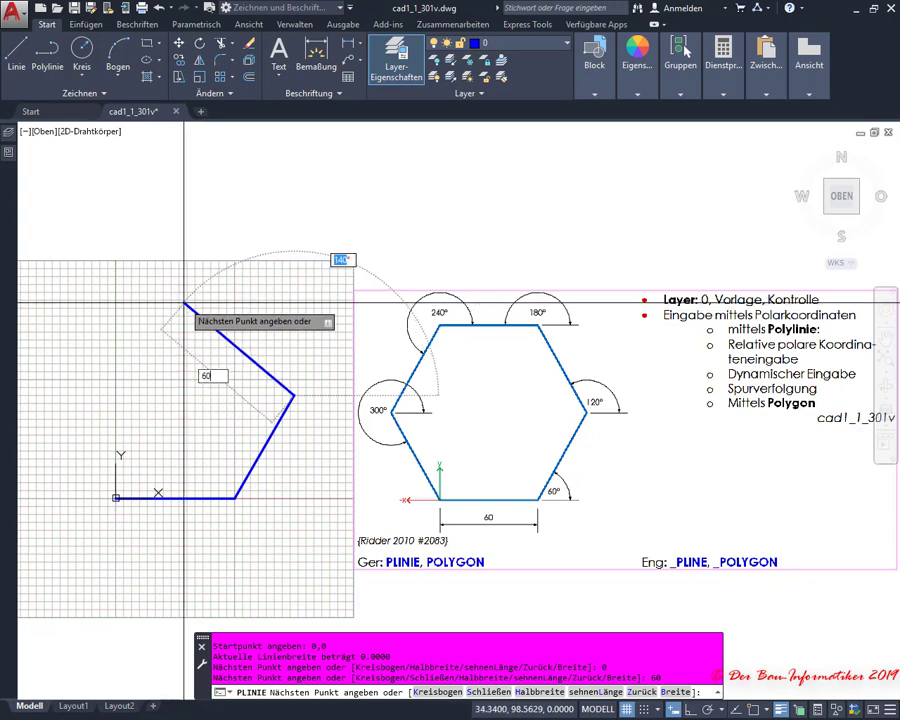
pyautogui.press('Tab')
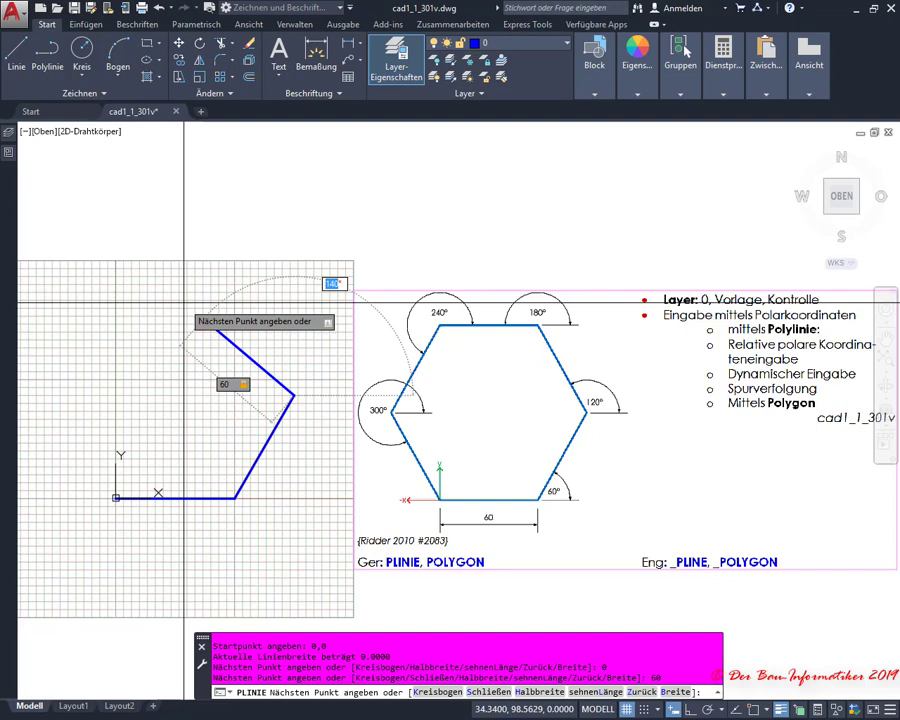
pyautogui.write('120')
pyautogui.press('Return')
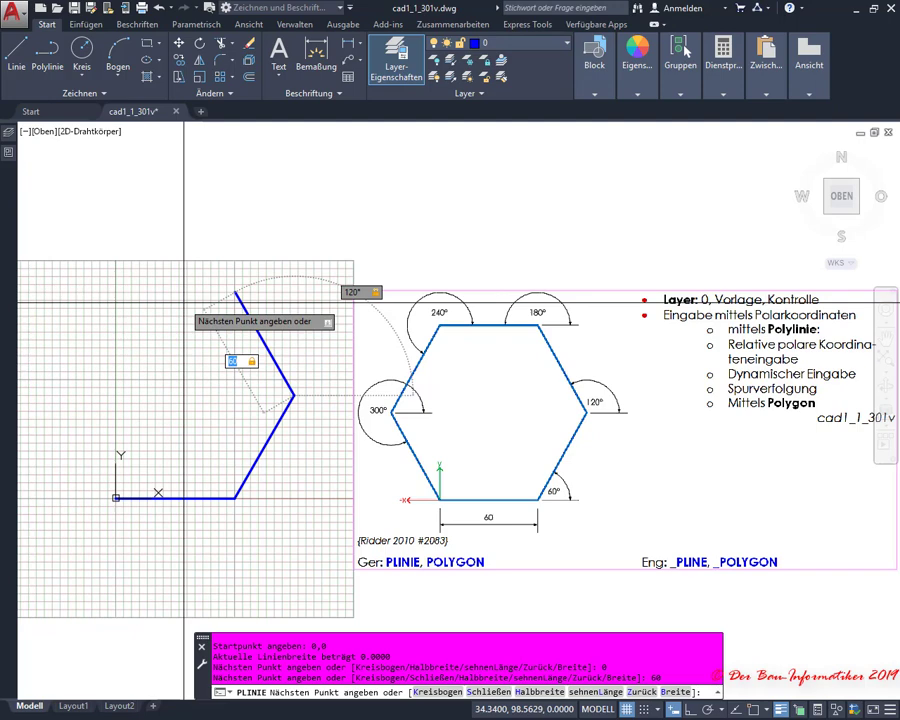
pyautogui.press('Return')
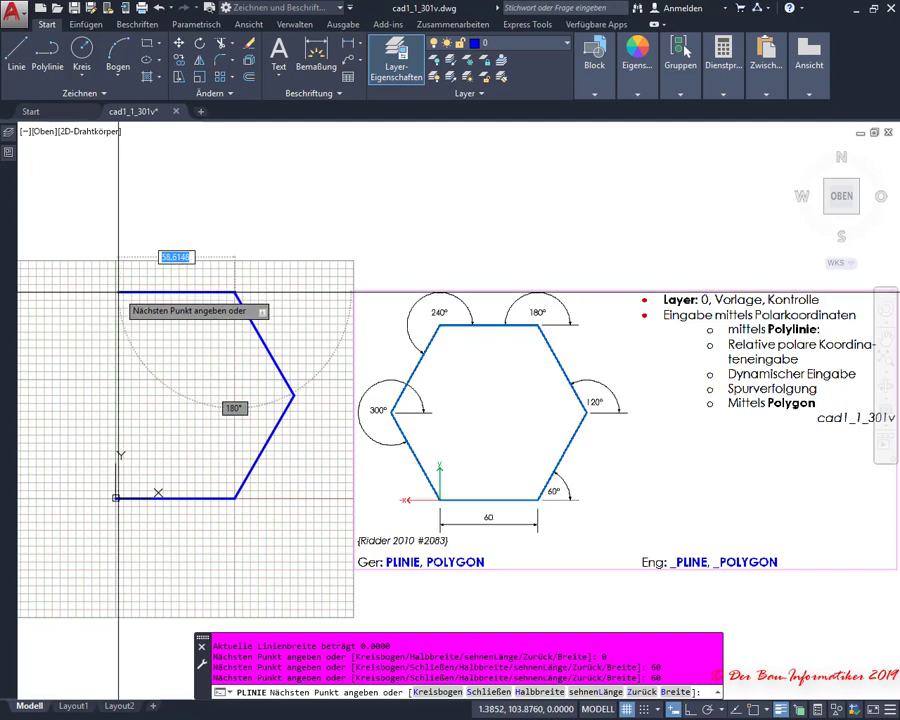
# - Add the 60-unit top side at 180°
pyautogui.write('60')
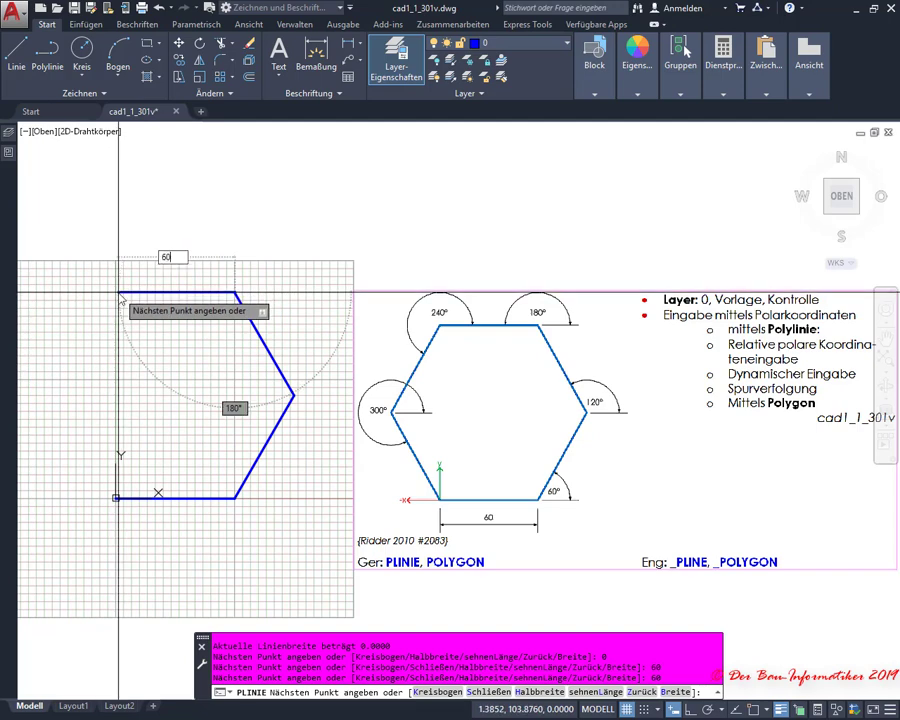
pyautogui.press('Tab')
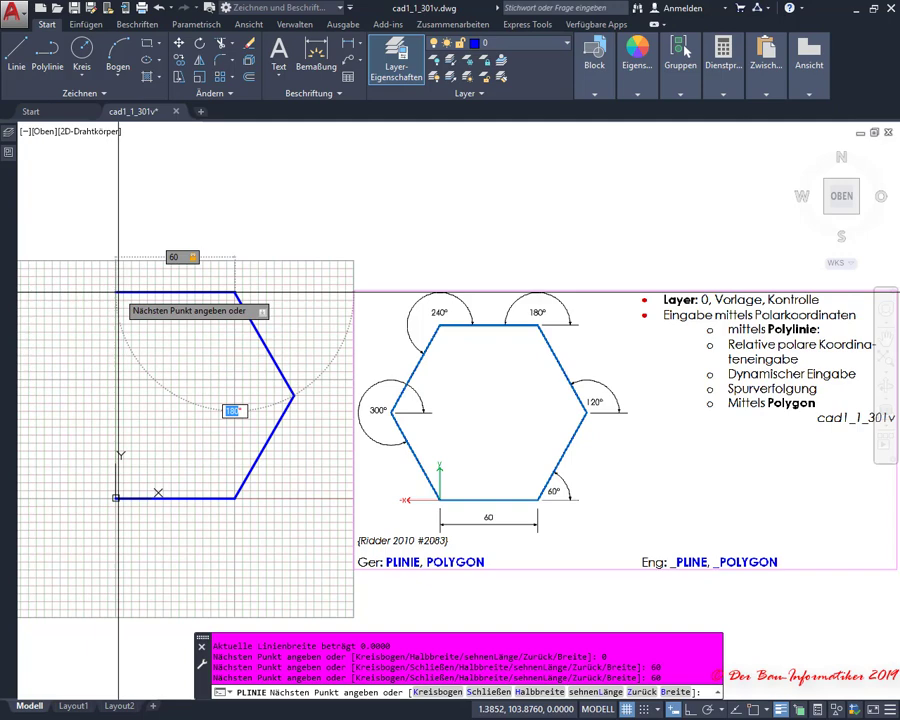
pyautogui.write('180')
pyautogui.press('Return')
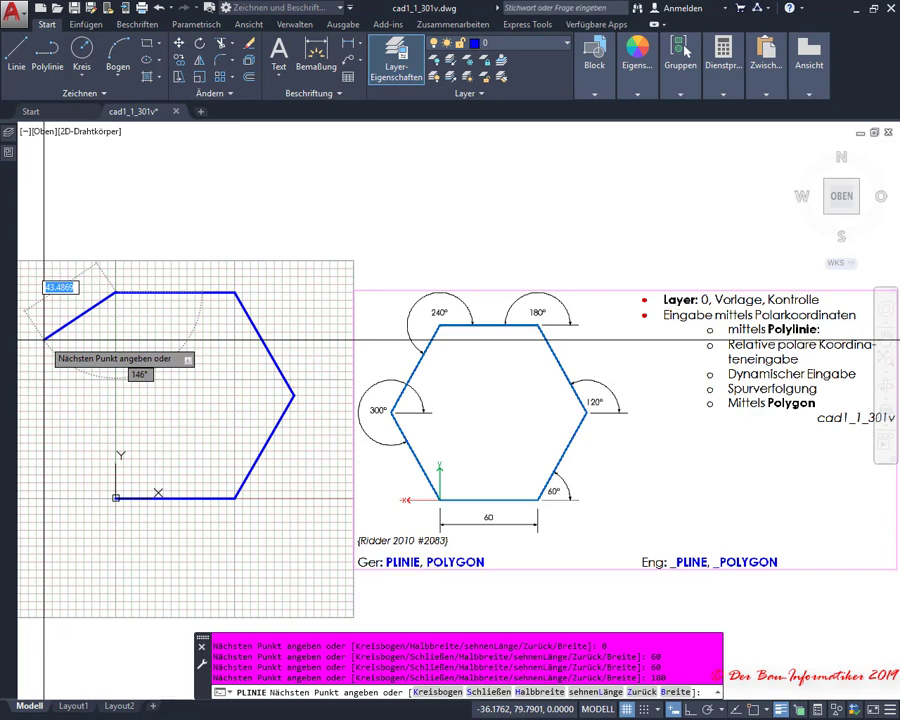
# - Add the 60-unit upper-left side, then close the polyline with S (Schließen)
pyautogui.write('60')
pyautogui.press('Tab')
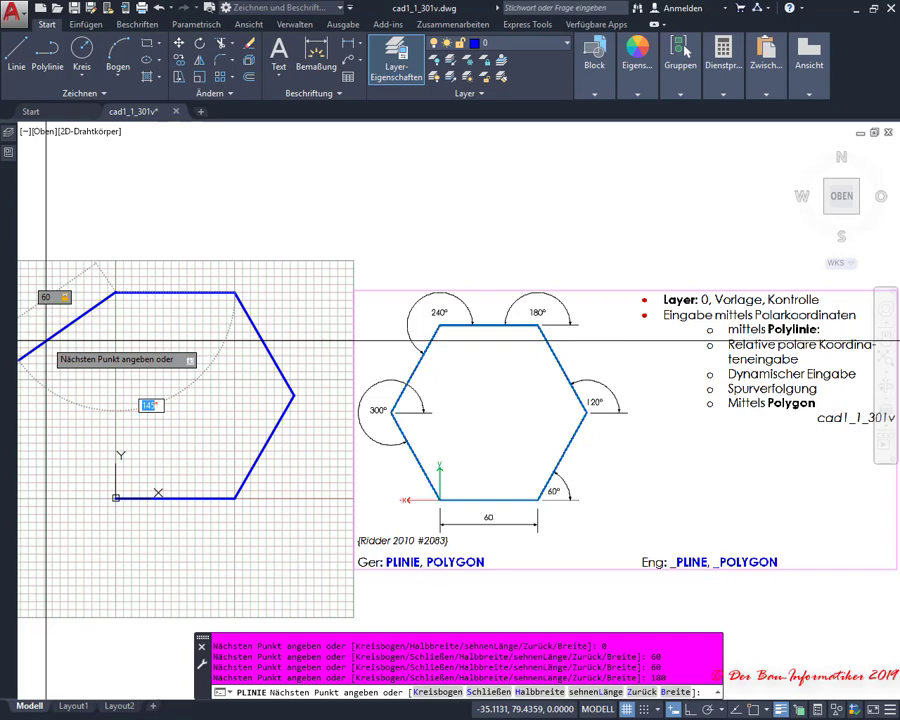
pyautogui.write('120')
pyautogui.press('Tab')
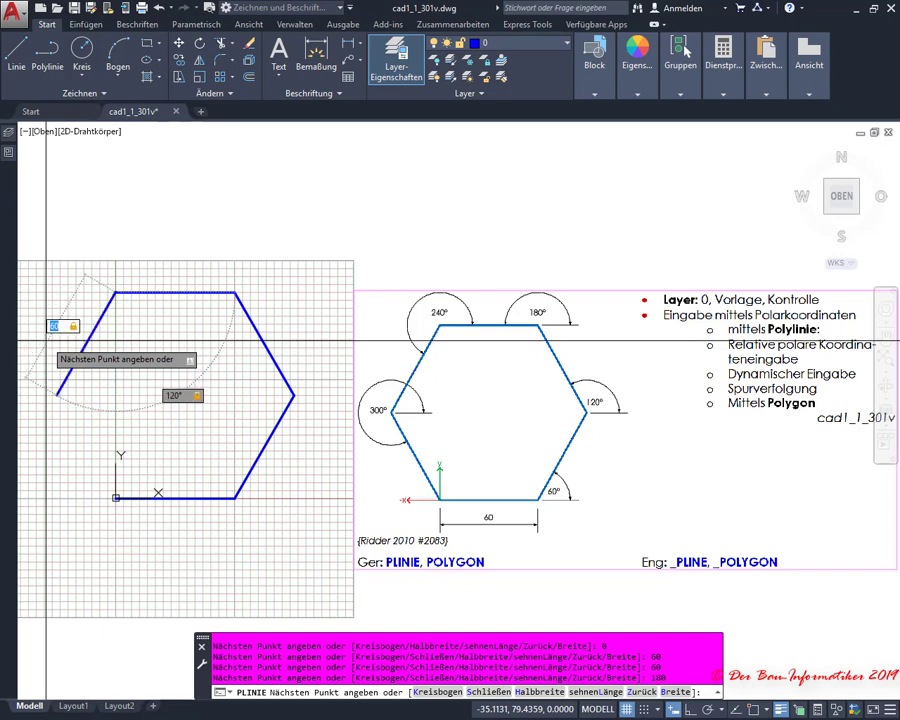
pyautogui.press('Return')
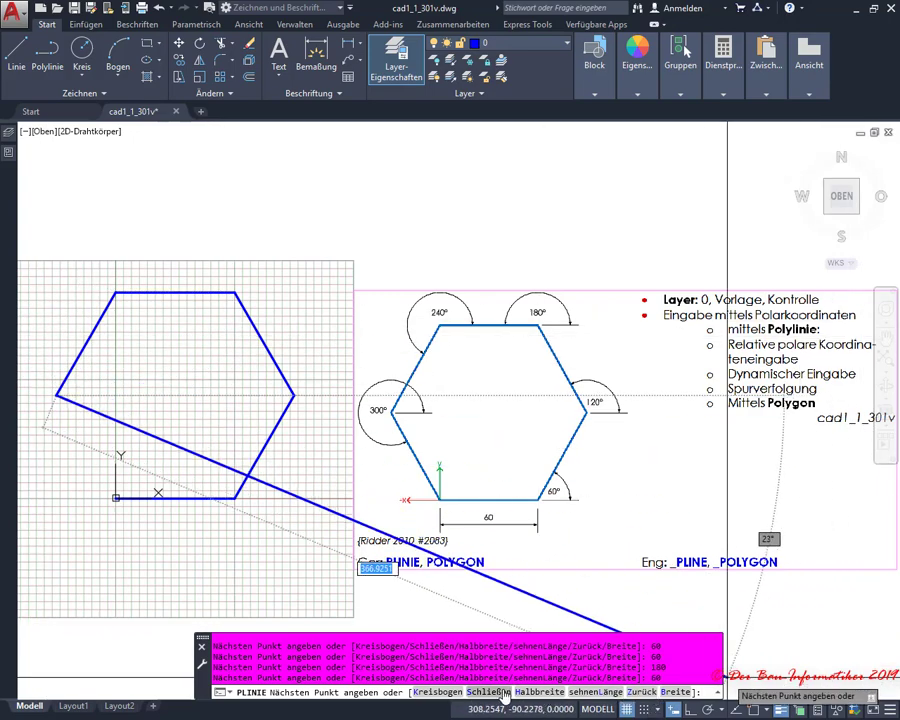
pyautogui.write('S')
pyautogui.press('Return')
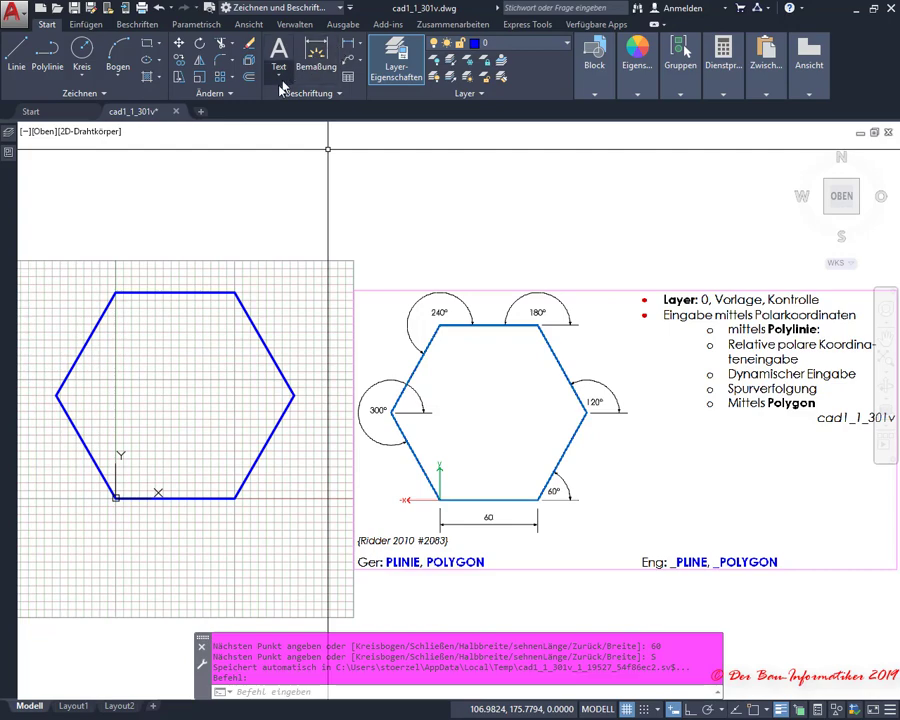
pyautogui.moveTo(177, 316); pyautogui.dragTo(276, 351, button='middle')
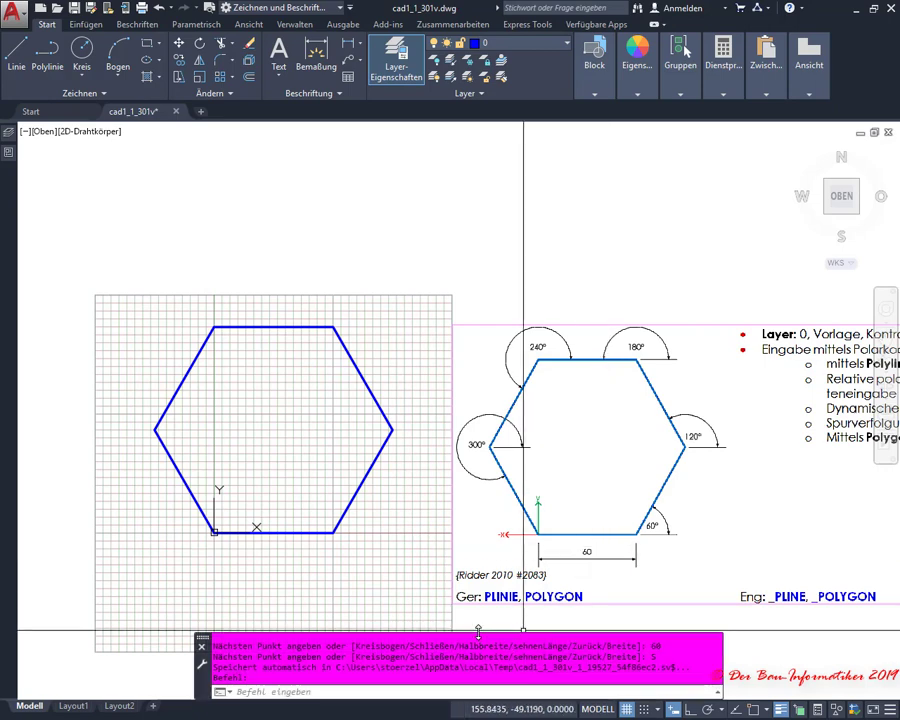
pyautogui.moveTo(478, 631); pyautogui.dragTo(479, 553)
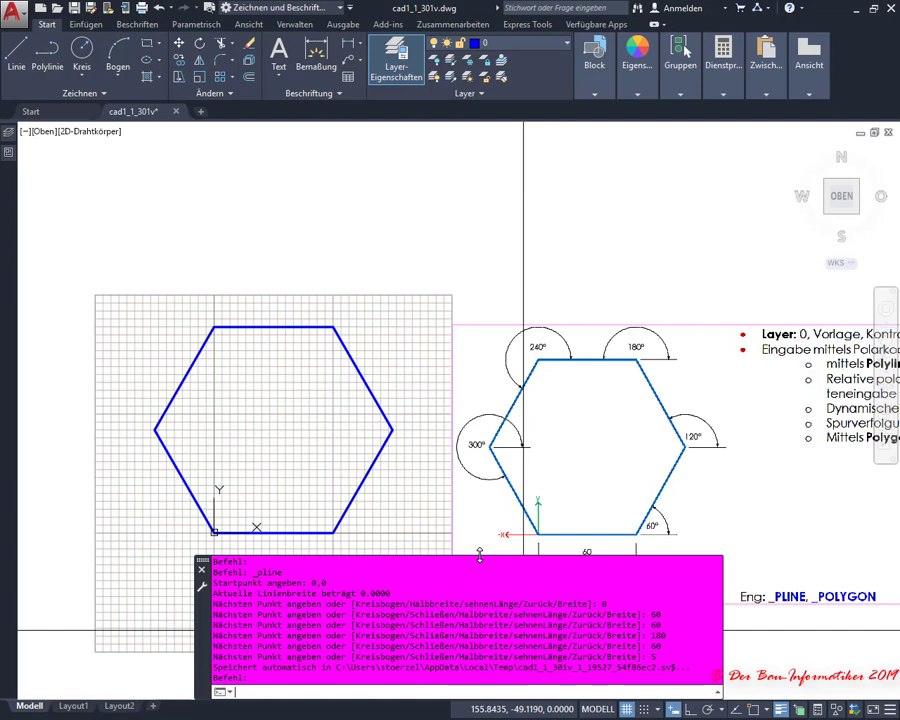
pyautogui.moveTo(479, 557); pyautogui.dragTo(467, 626)
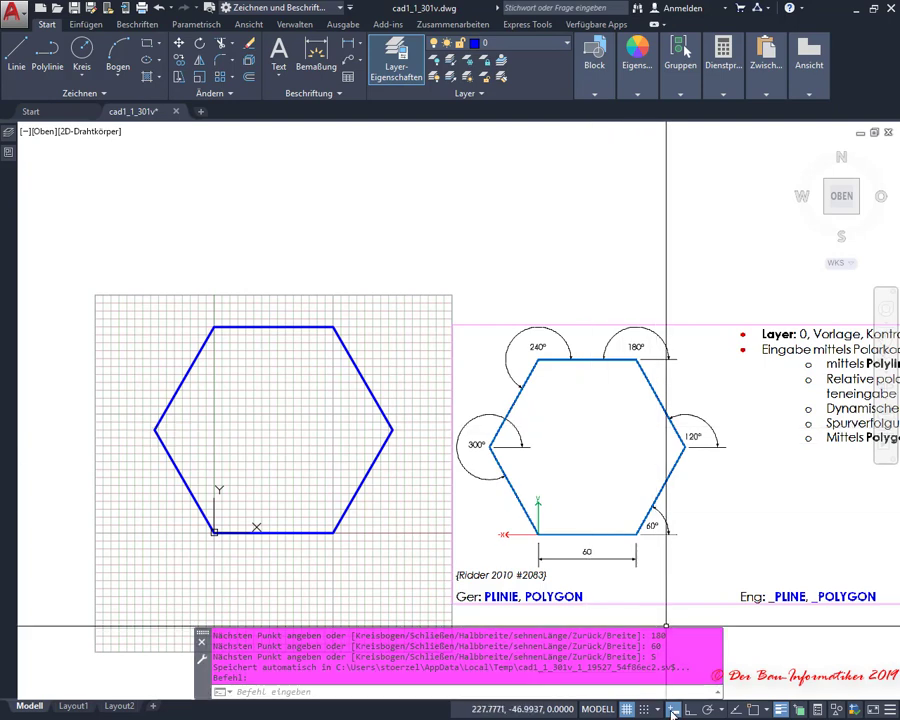
# - Set the current drawing colour to Rot (red) and start a new polyline
pyautogui.click(561, 44)
pyautogui.click(561, 44)
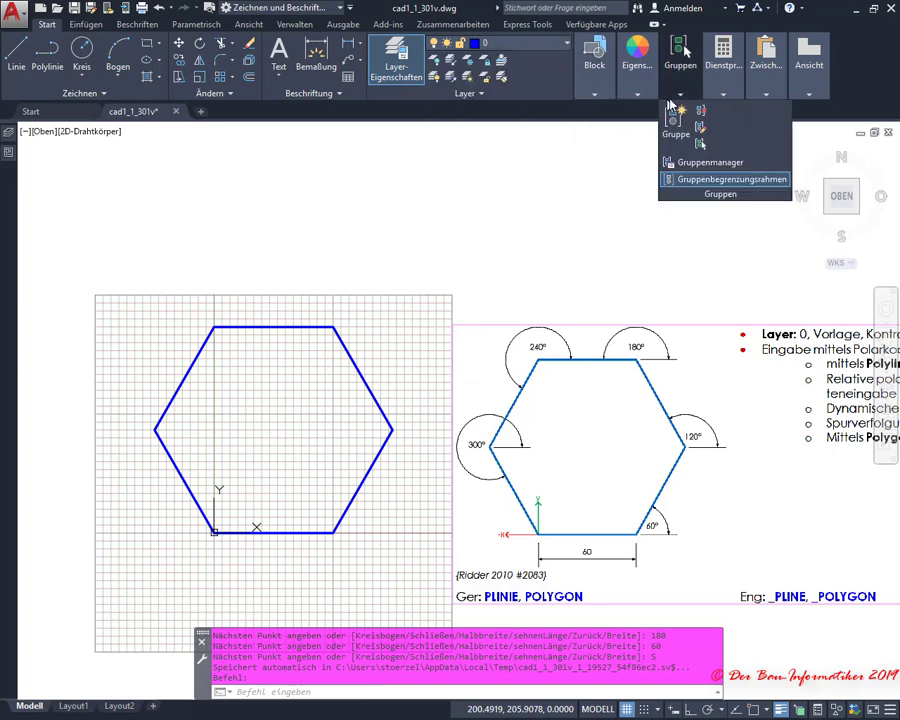
pyautogui.moveTo(637, 65)
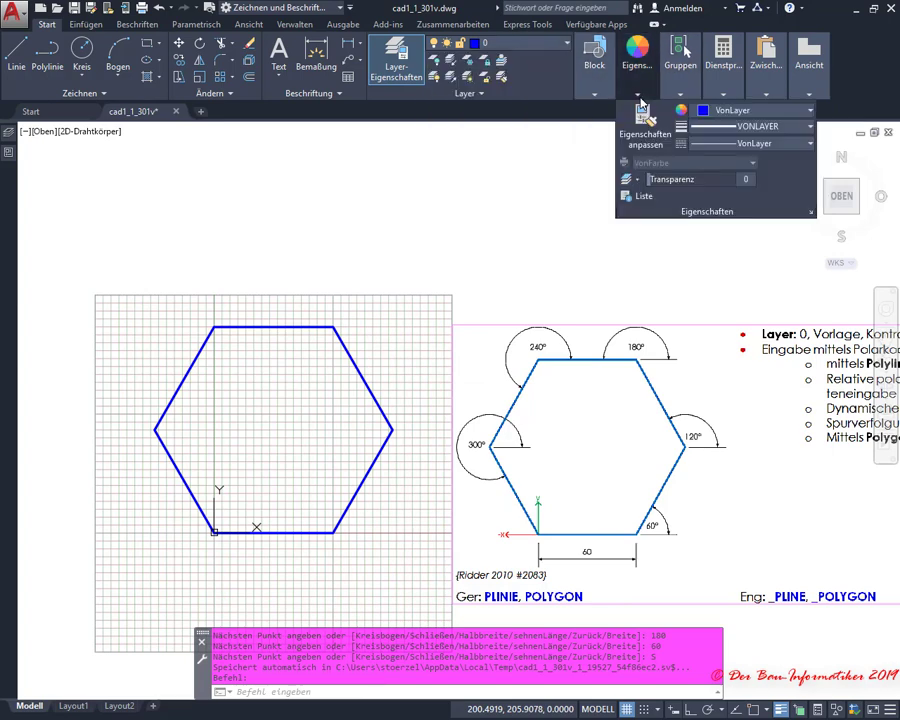
pyautogui.click(755, 111)
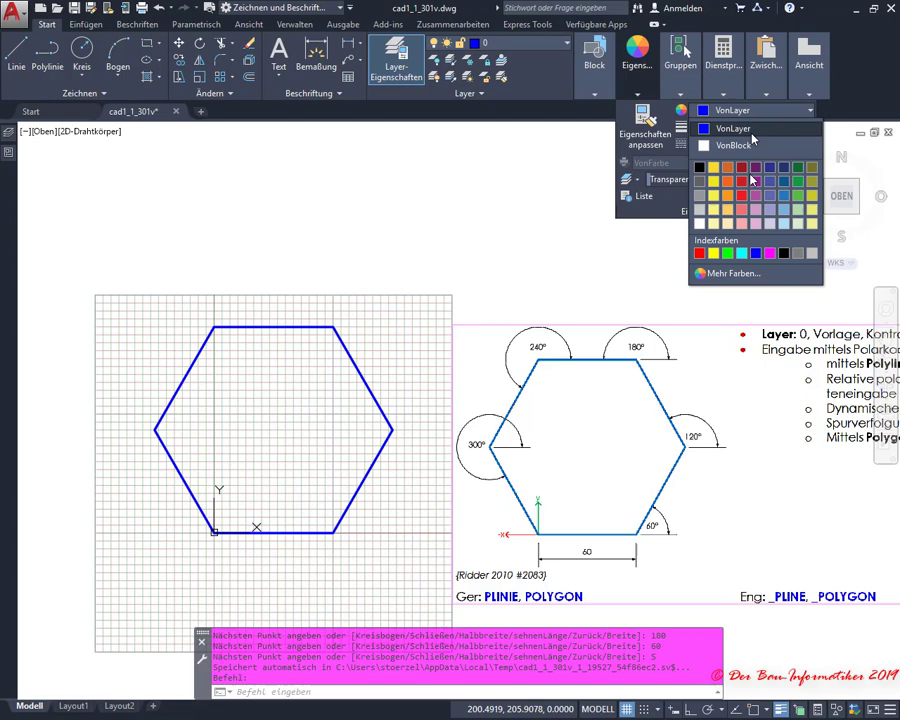
pyautogui.click(700, 253)
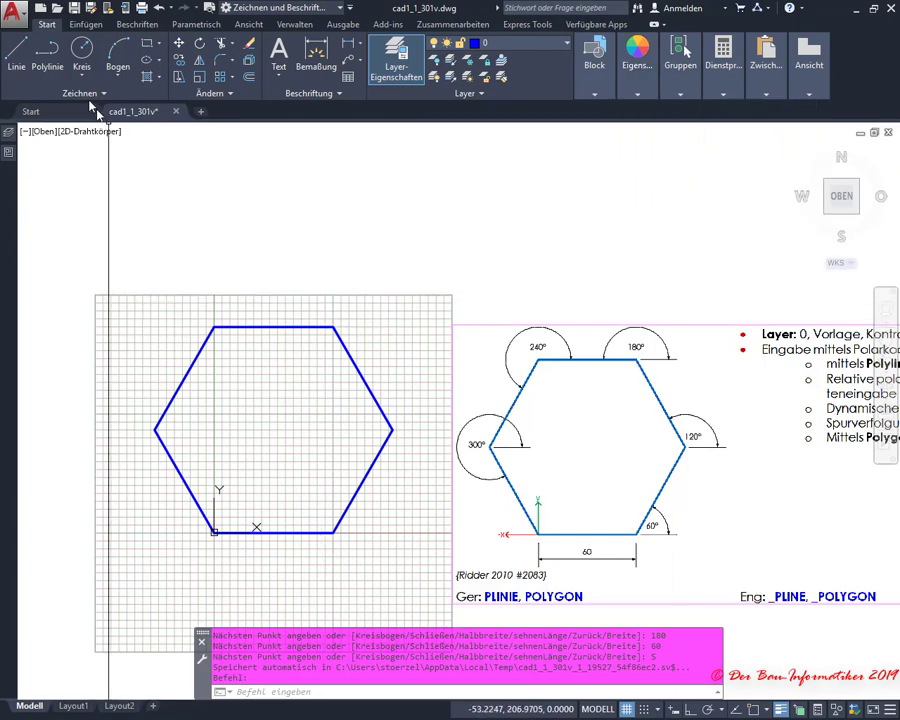
pyautogui.click(50, 60)
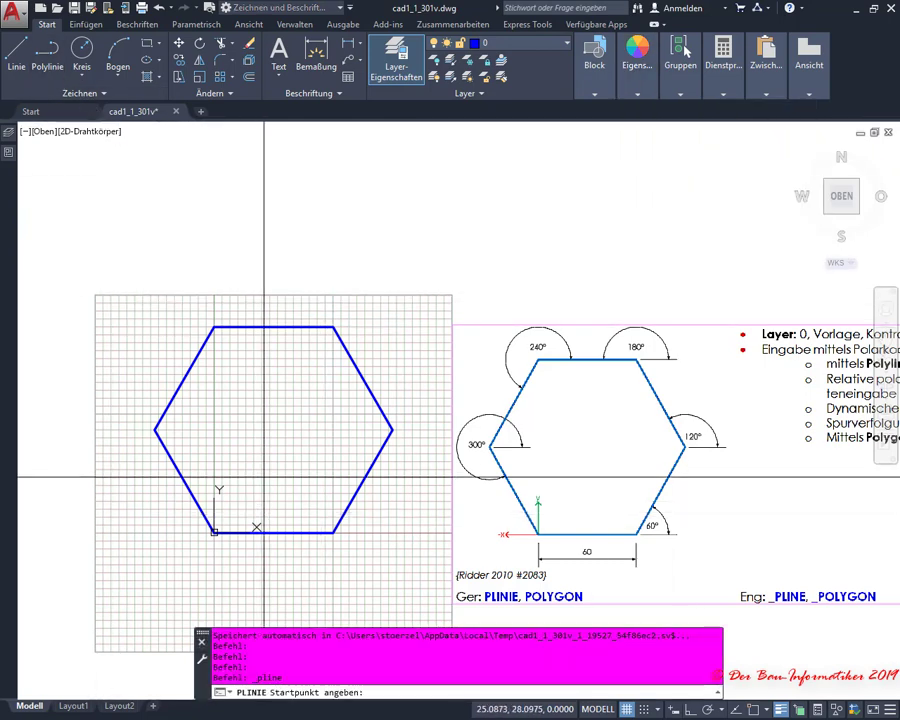
pyautogui.write('0,0')
pyautogui.press('Return')
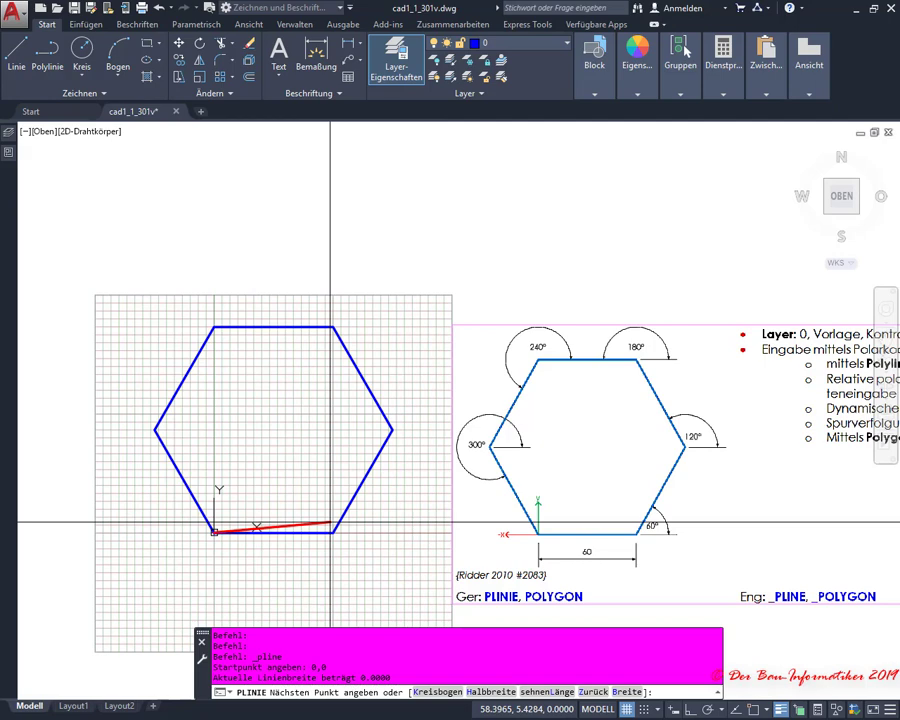
pyautogui.write('60')
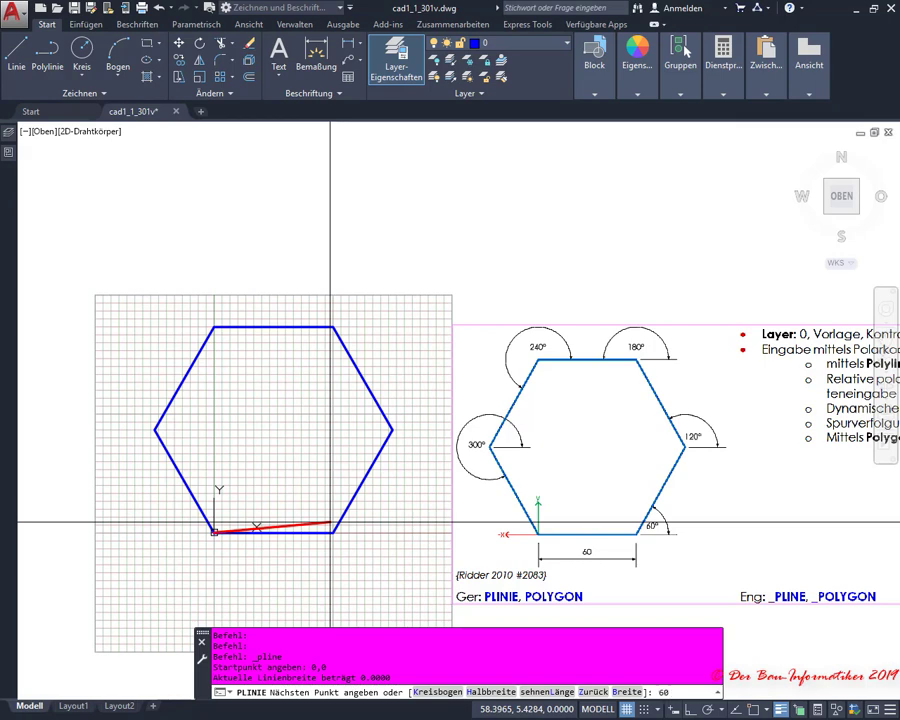
pyautogui.write('<0')
pyautogui.press('Return')
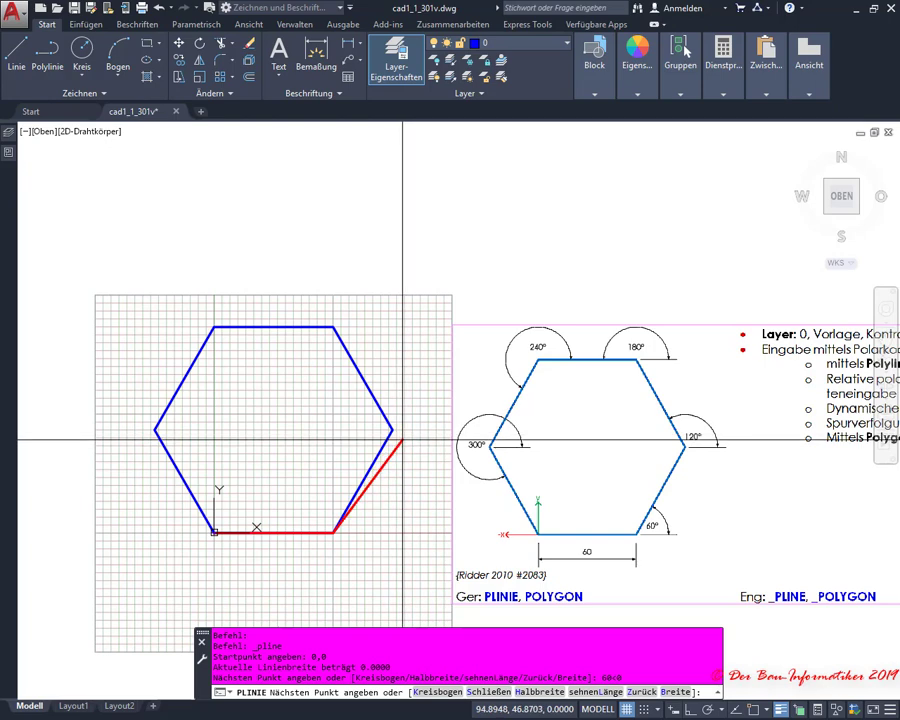
pyautogui.write('@60<60')
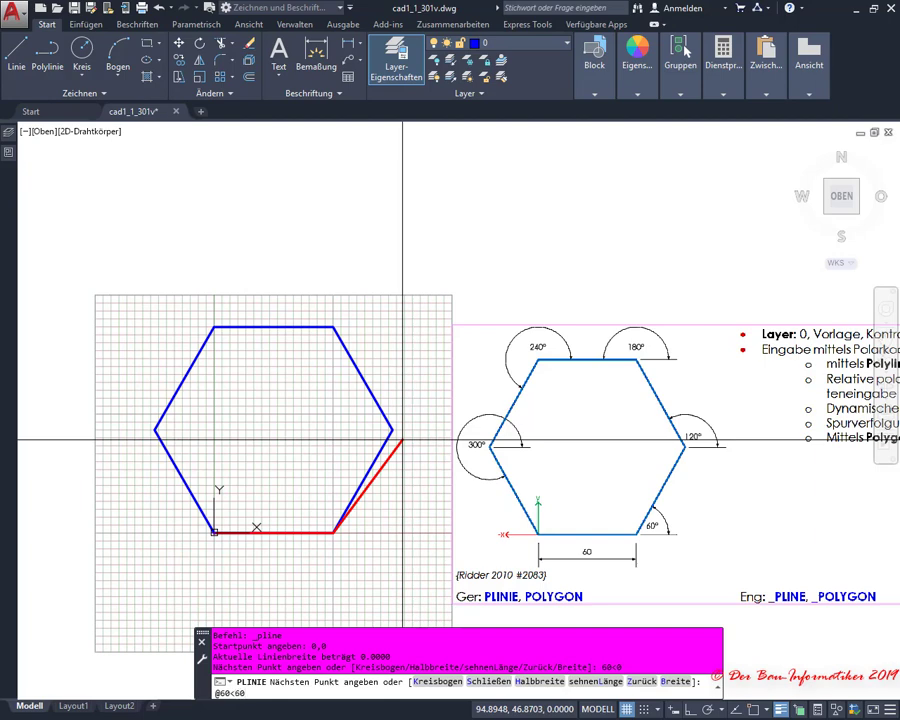
pyautogui.press('Return')
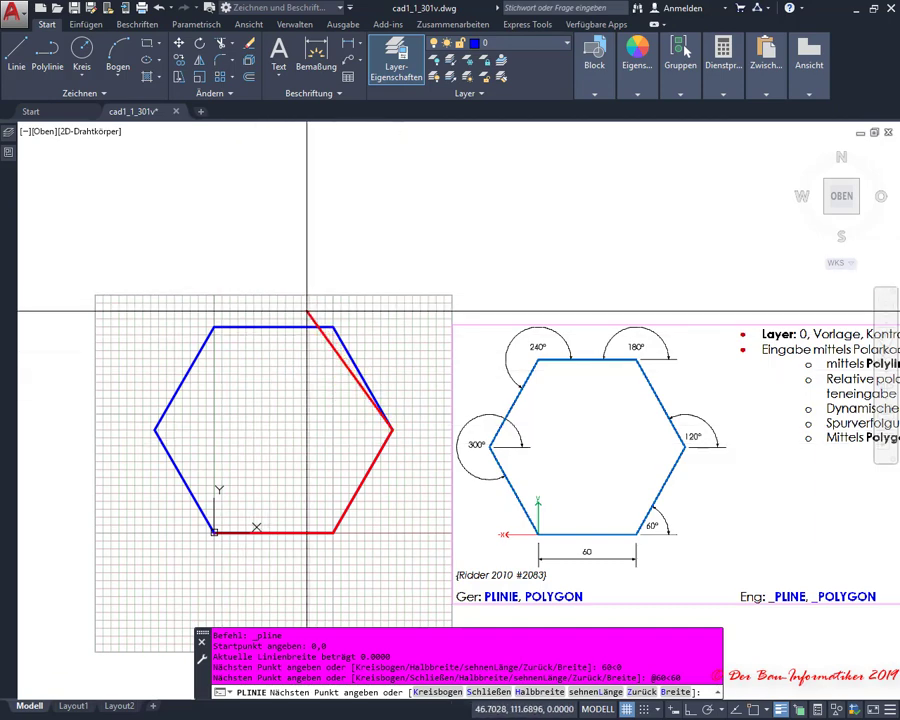
pyautogui.scroll(1, 309, 312)
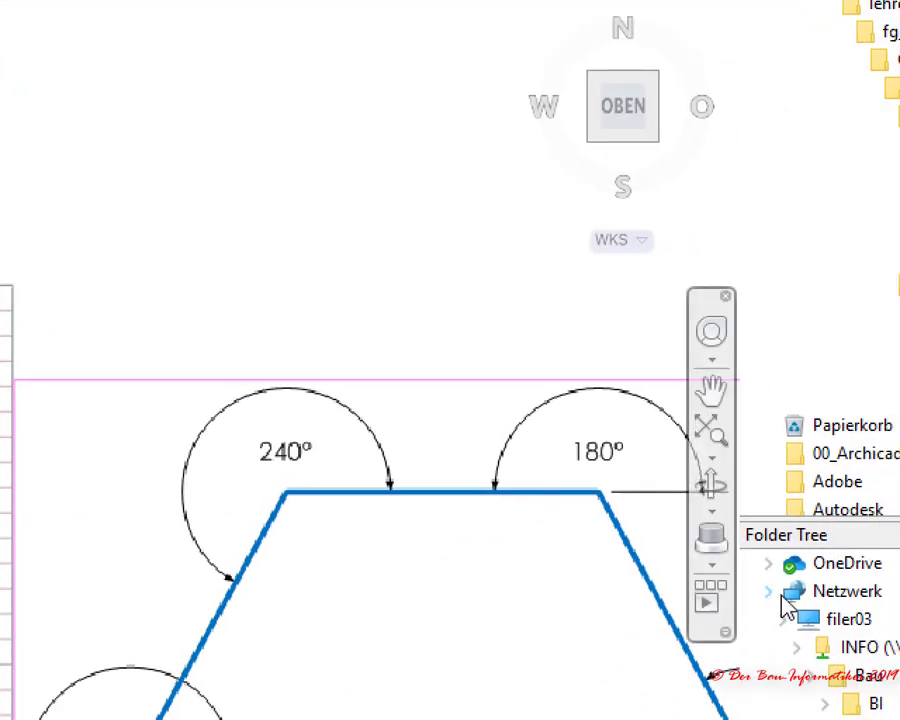
pyautogui.scroll(-4, 585, 490)
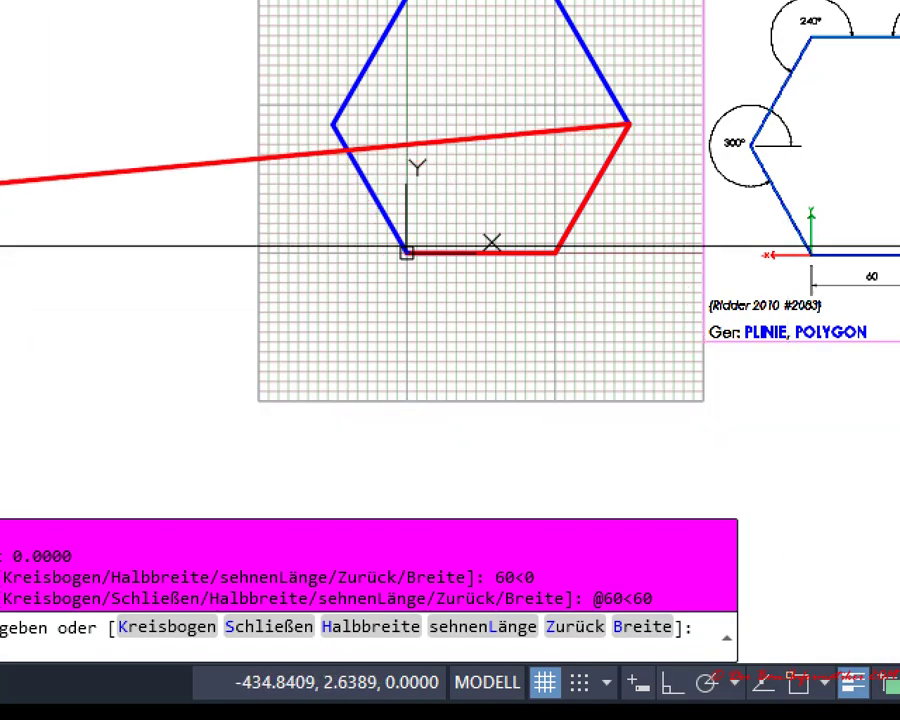
pyautogui.write('@60<120')
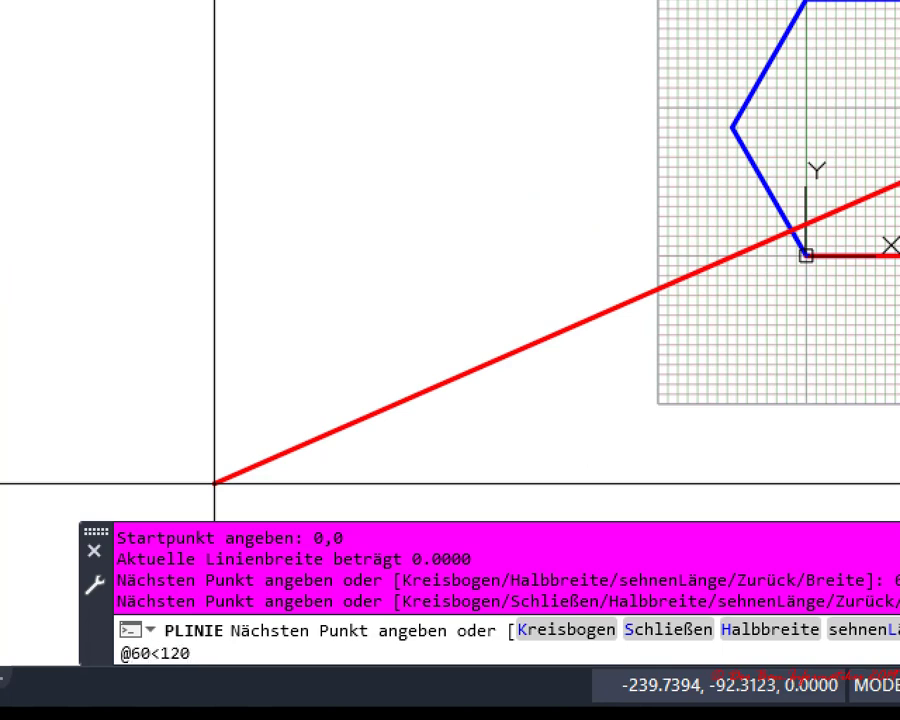
pyautogui.press('Return')
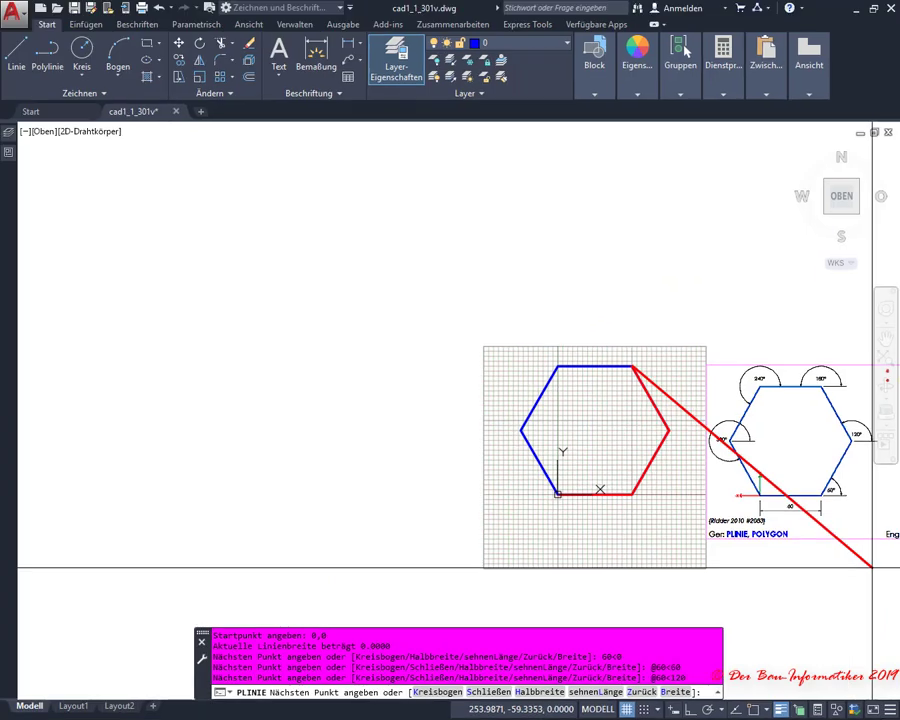
pyautogui.scroll(3, 612, 305)
pyautogui.moveTo(612, 305); pyautogui.dragTo(365, 128, button='middle')
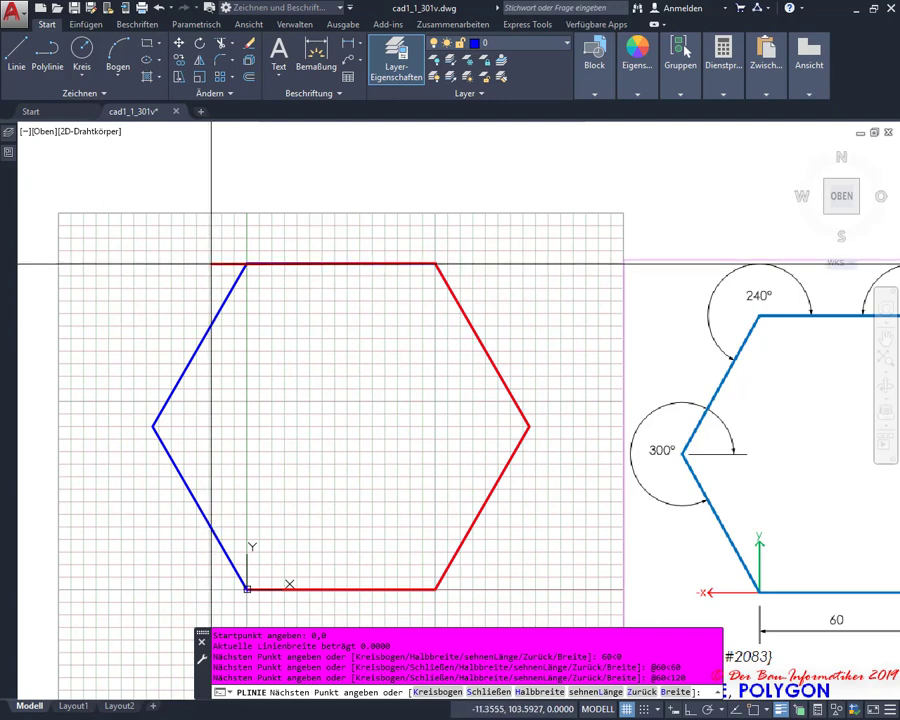
pyautogui.write('@60<180')
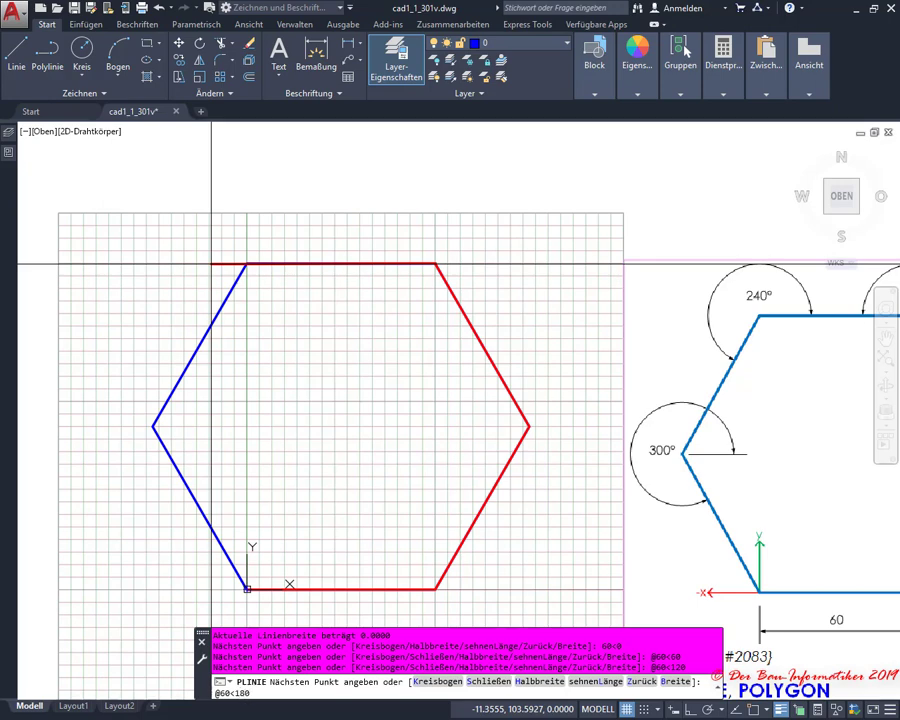
pyautogui.press('Return')
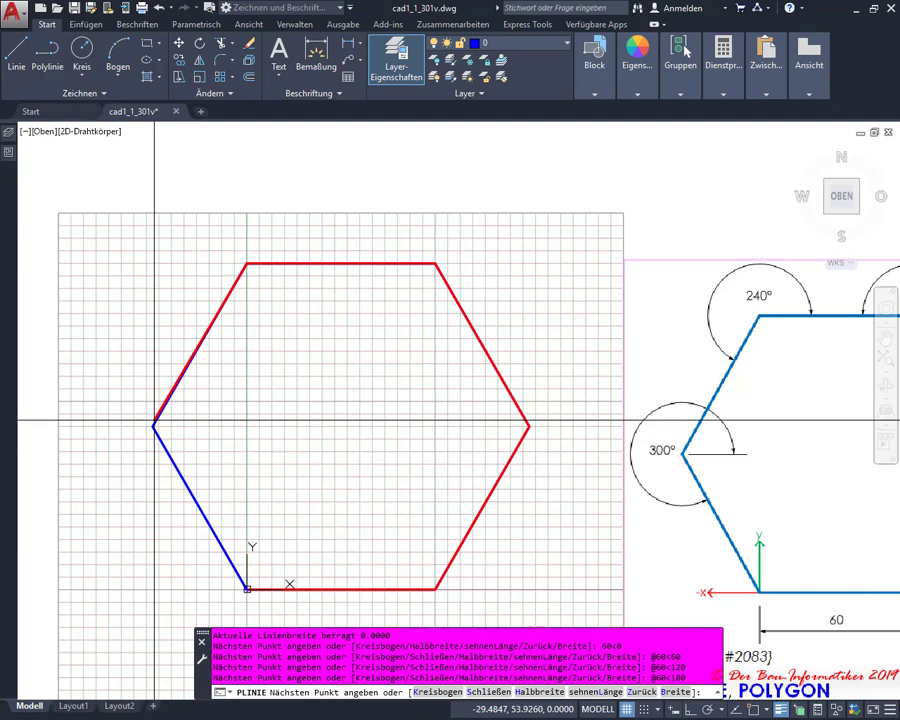
pyautogui.write('@60')
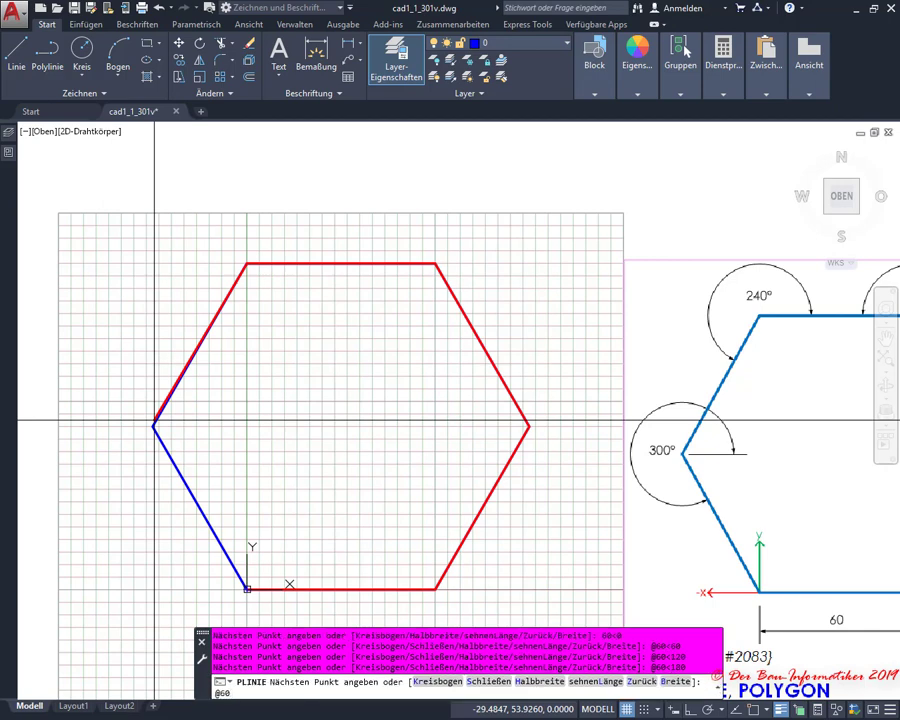
pyautogui.write('<240')
pyautogui.press('Return')
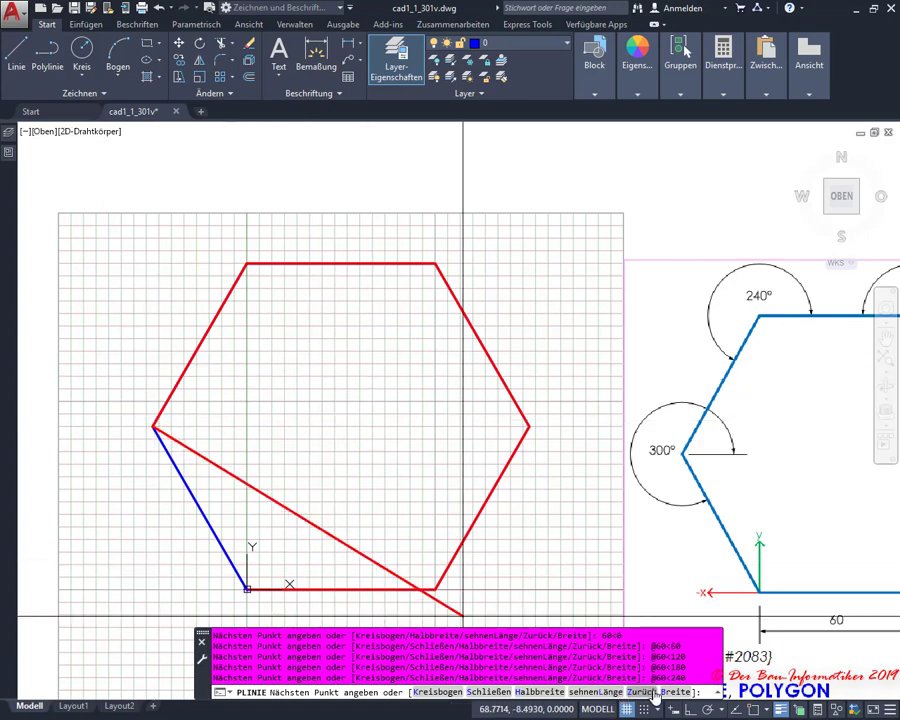
pyautogui.click(512, 692)
pyautogui.scroll(-2, 319, 408)
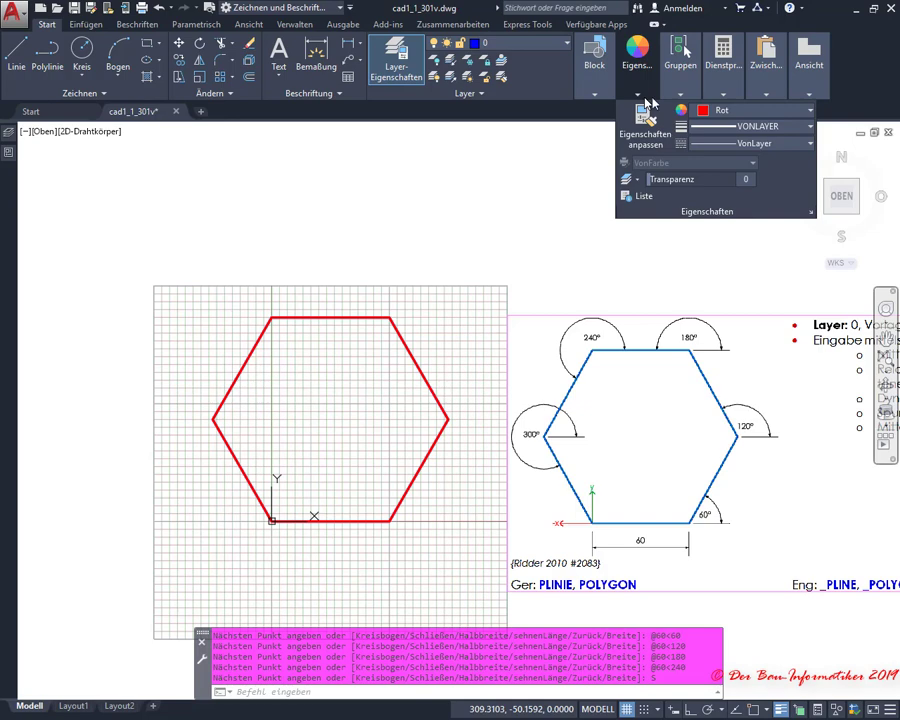
# - Set the current colour to Grün (green) and show the polar tracking angle sets
pyautogui.moveTo(637, 66)
pyautogui.click(742, 118)
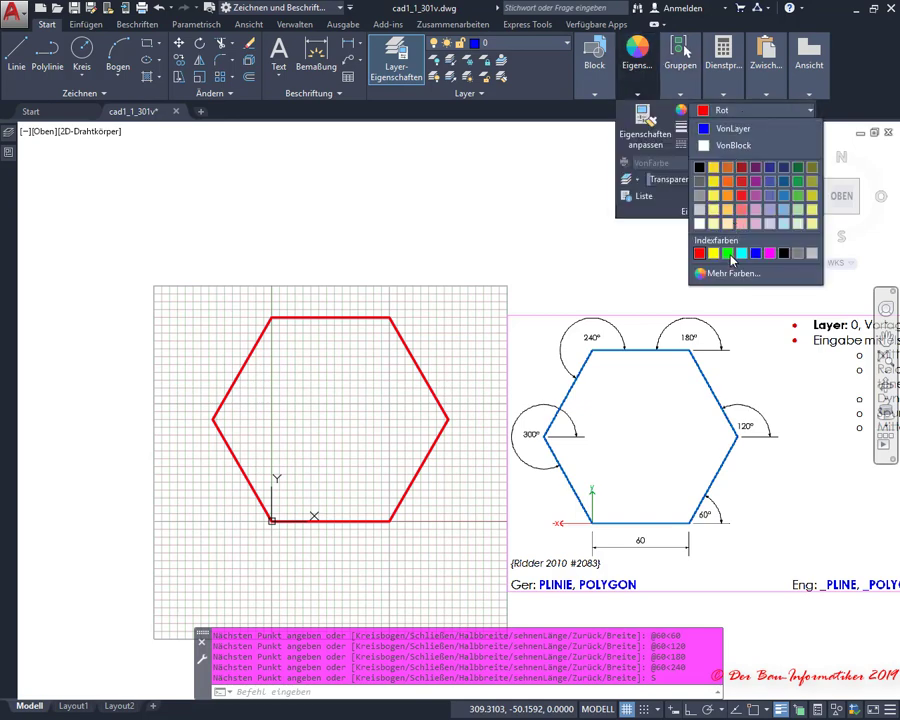
pyautogui.click(729, 254)
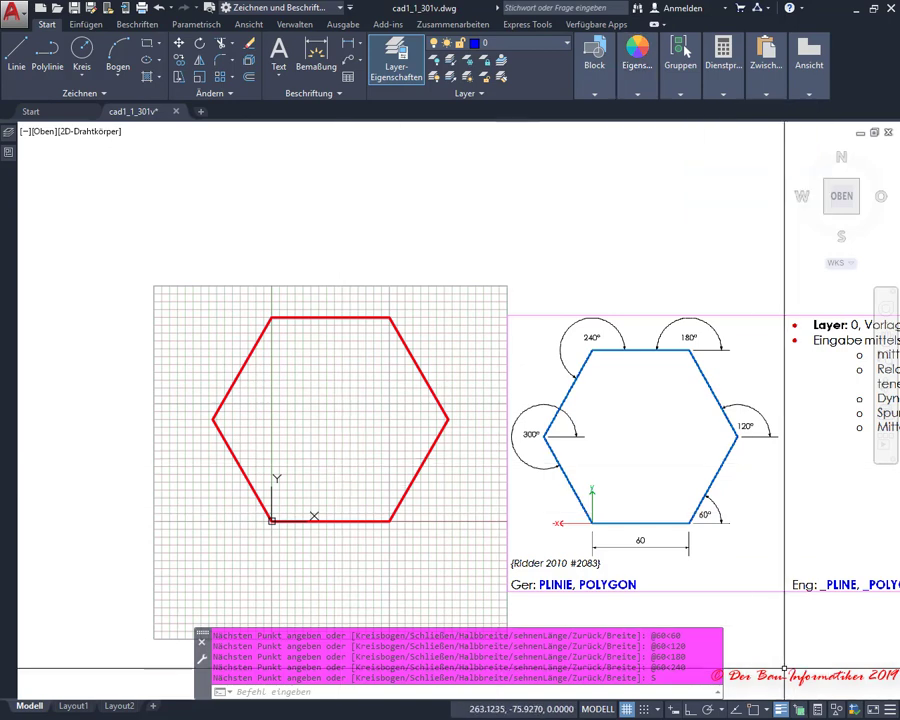
pyautogui.click(722, 711)
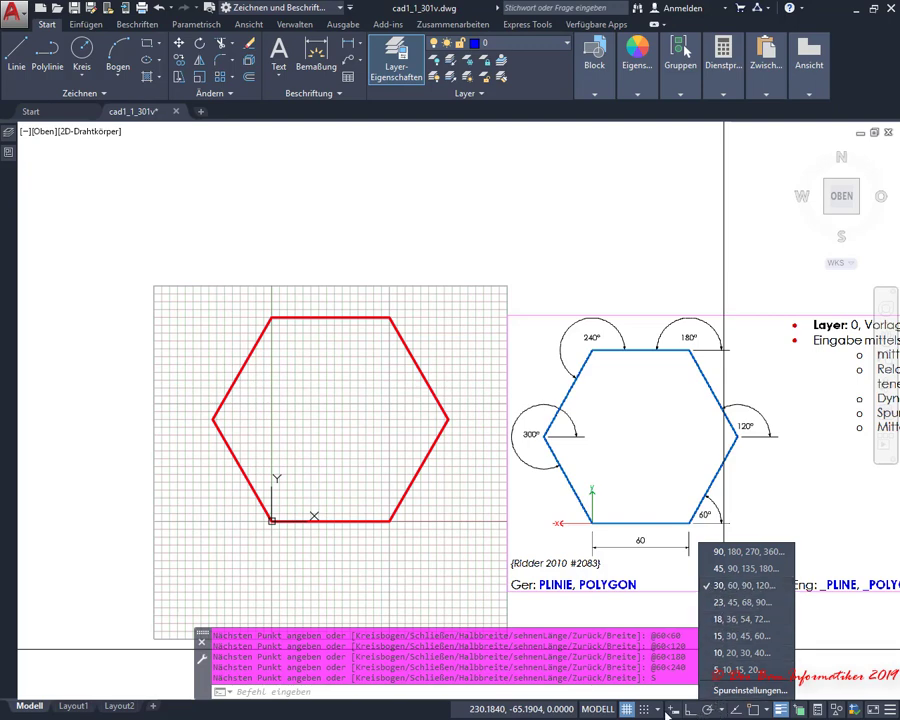
# - Turn on polar tracking with a 30° increment and enable additional tracking angles
pyautogui.click(737, 694)
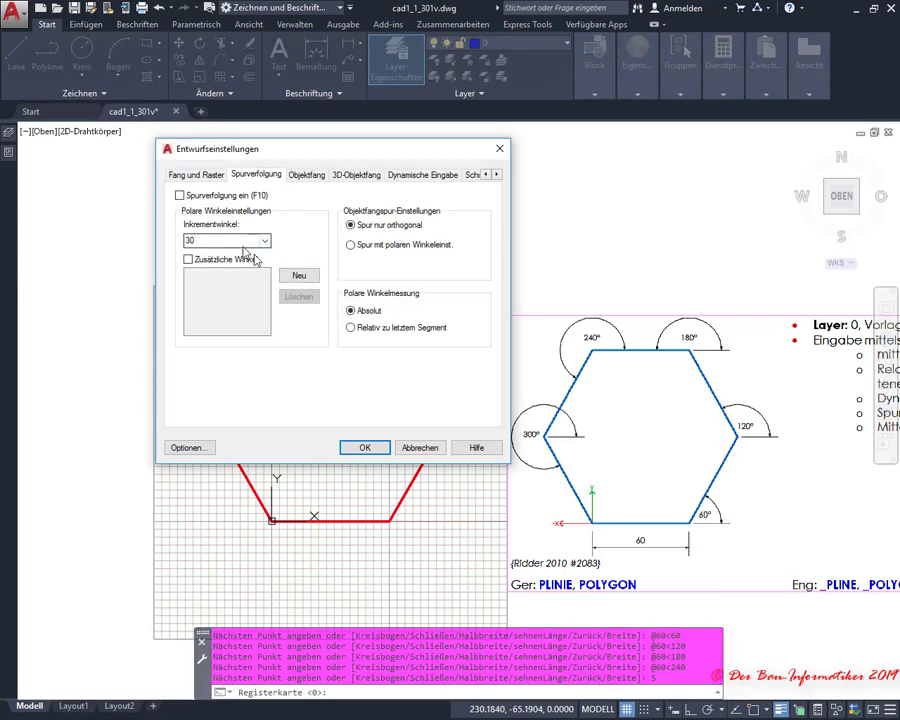
pyautogui.click(302, 276)
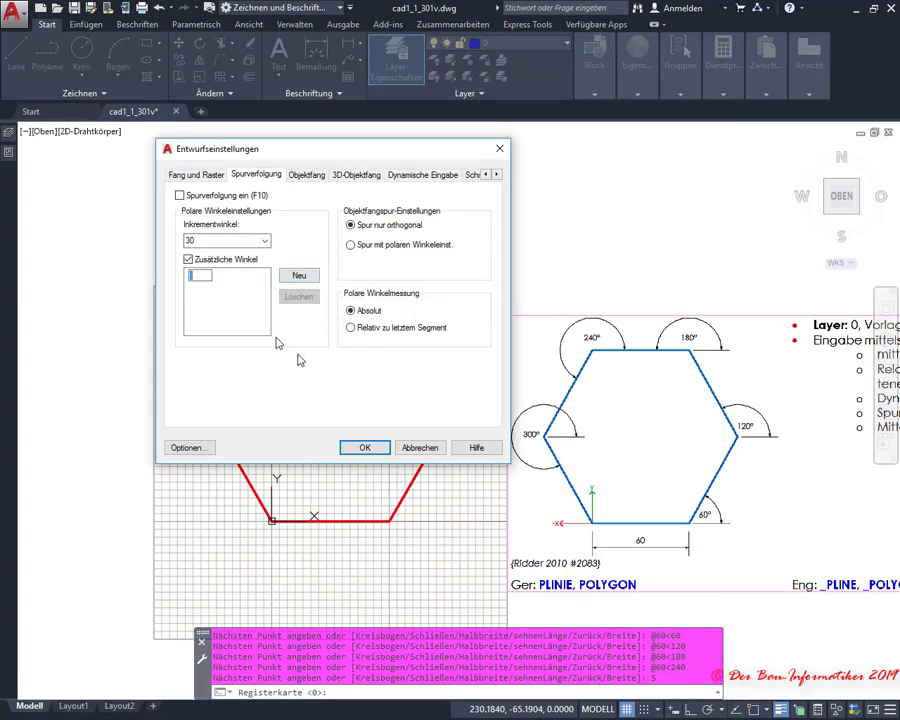
pyautogui.click(182, 195)
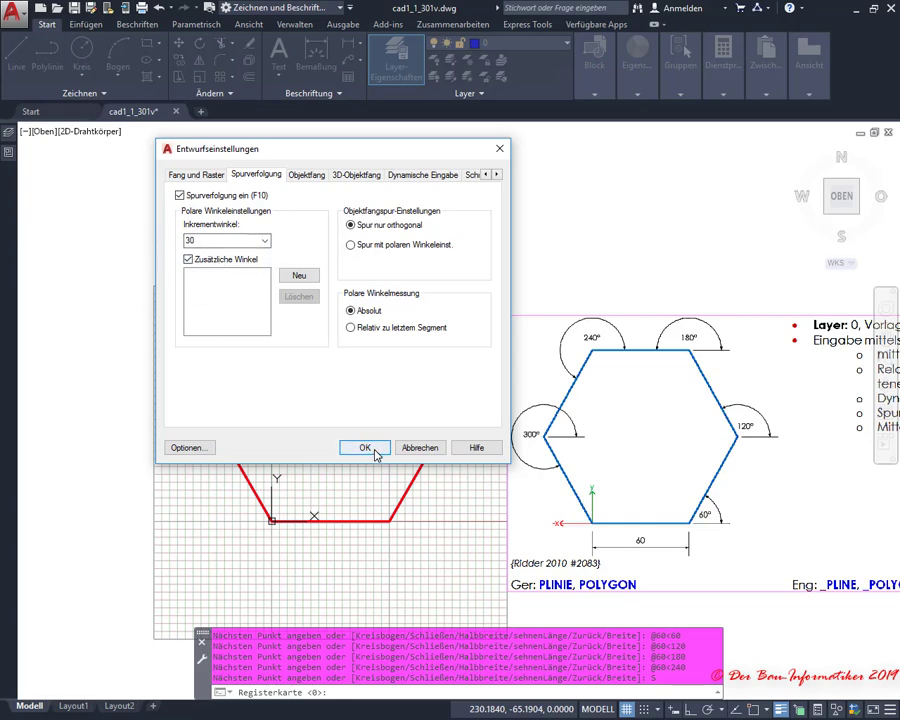
pyautogui.click(263, 240)
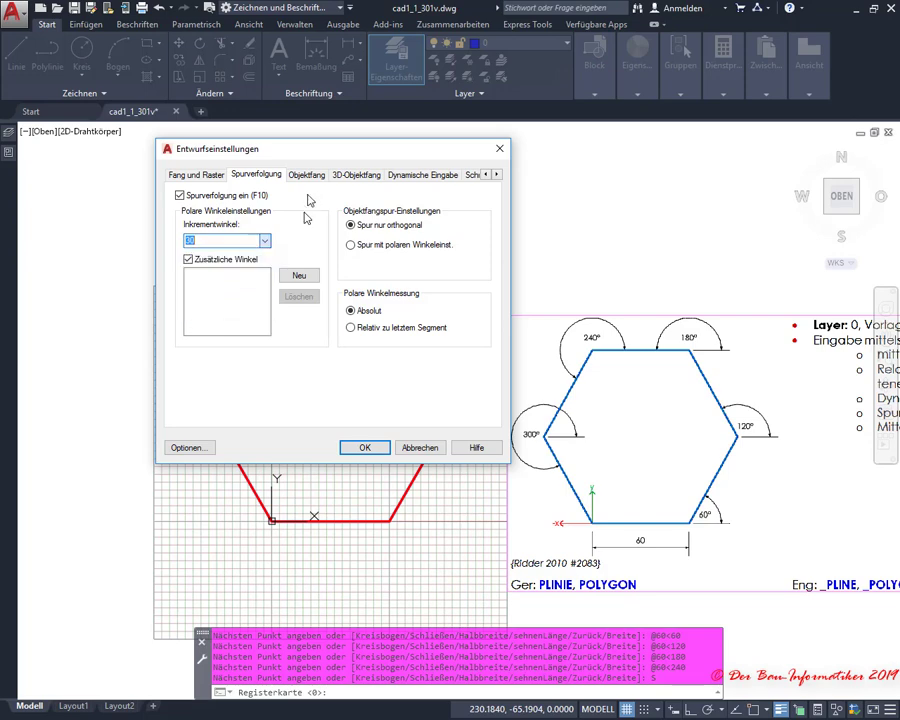
pyautogui.click(298, 277)
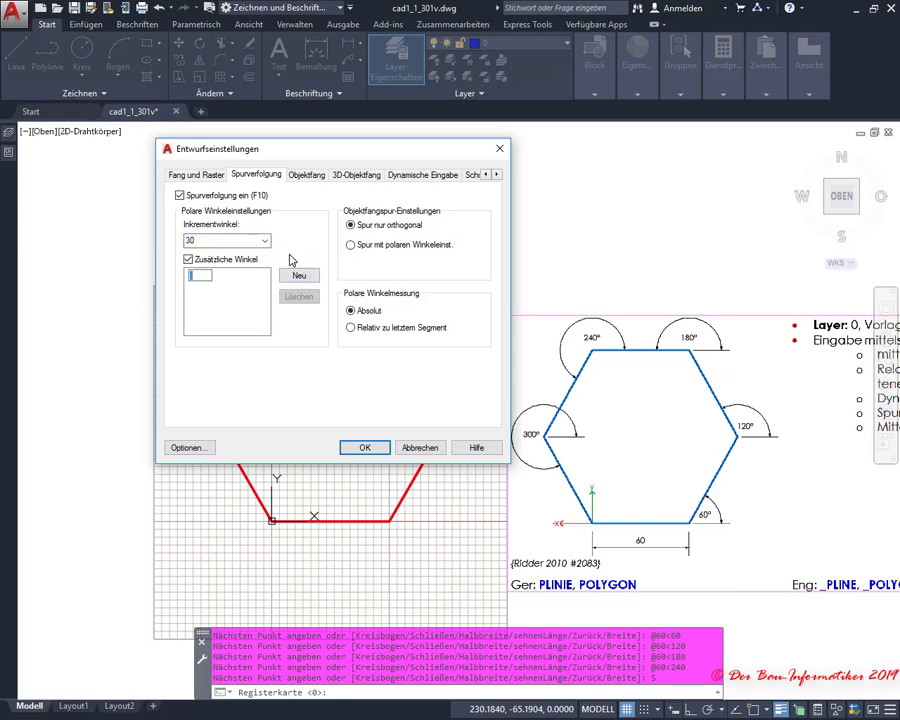
pyautogui.write('60')
pyautogui.click(299, 276)
pyautogui.click(266, 242)
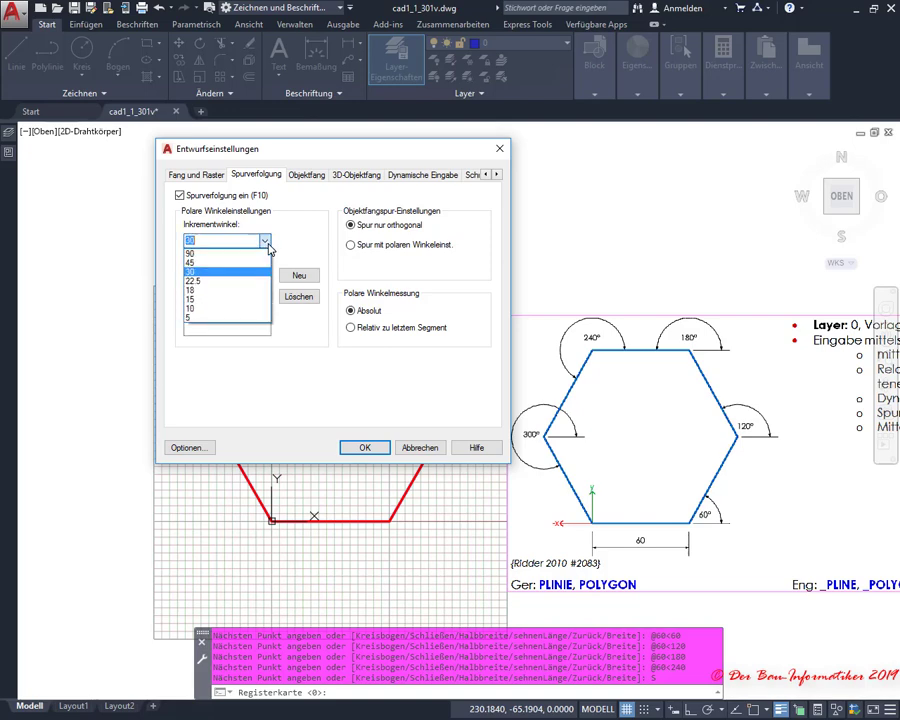
pyautogui.click(222, 271)
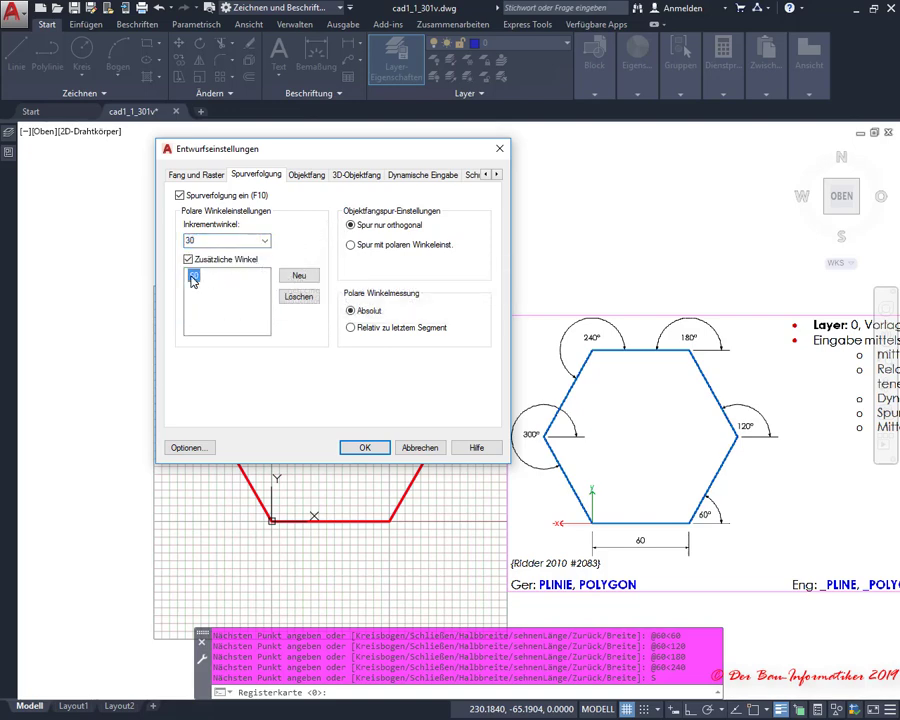
pyautogui.click(266, 242)
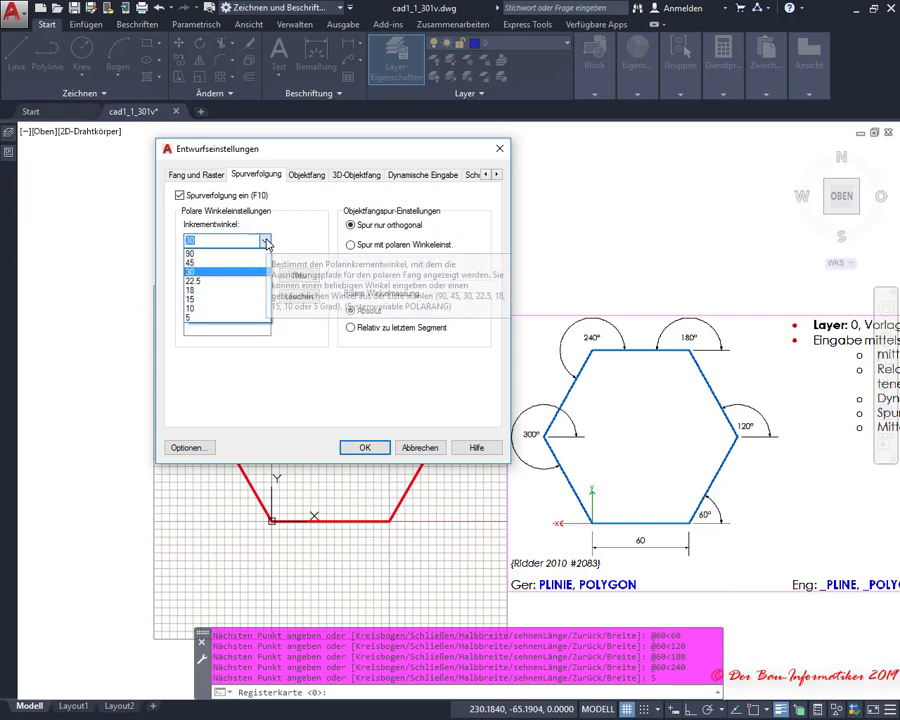
pyautogui.click(266, 242)
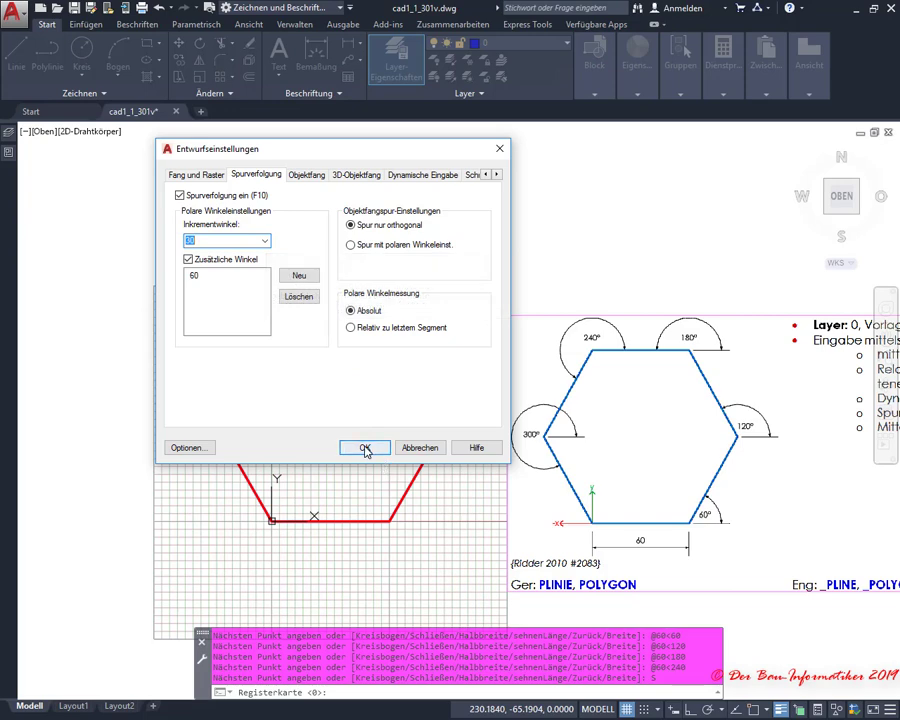
pyautogui.click(364, 447)
# - Switch polar tracking to 60° steps (60, 120, 180, 240) and start a new polyline
pyautogui.click(720, 712)
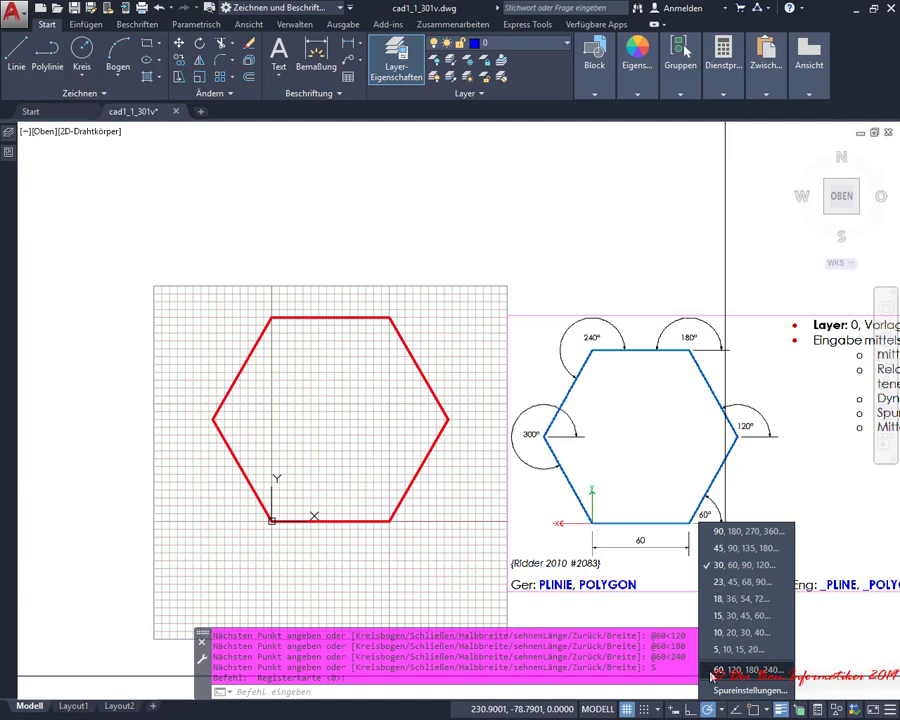
pyautogui.click(794, 675)
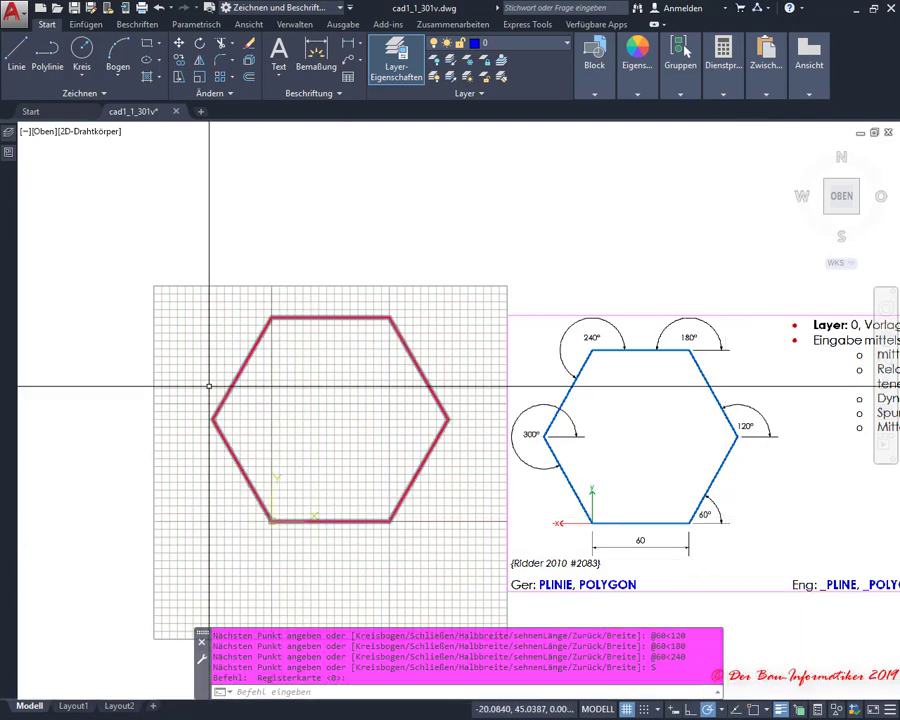
pyautogui.click(54, 63)
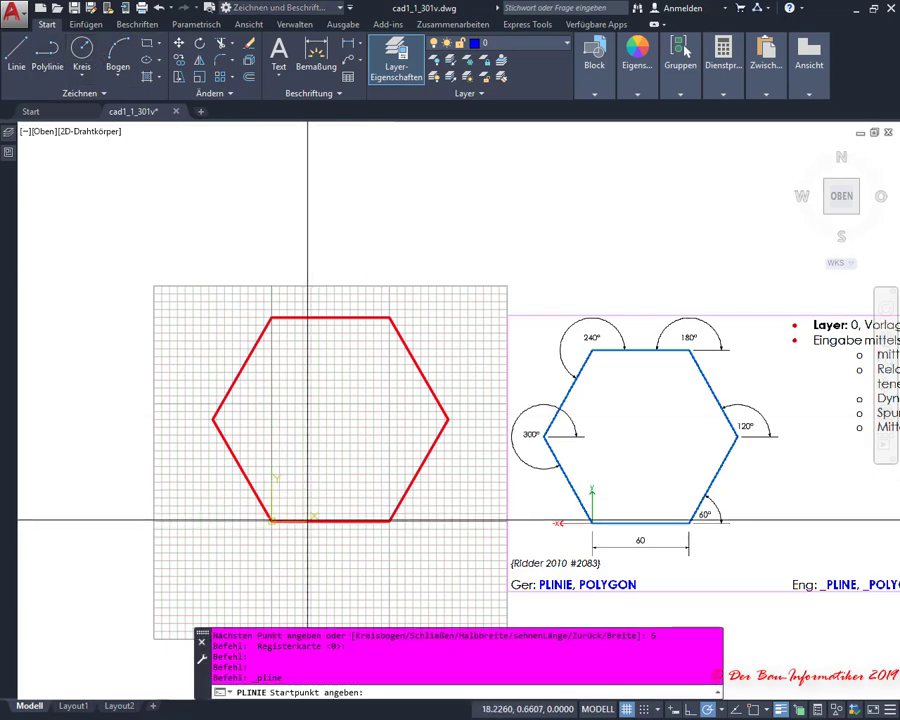
# - Draw the polyline from 0,0 with 60-unit sides along 0°, 60°, 120° onward, then close it
pyautogui.write('0,')
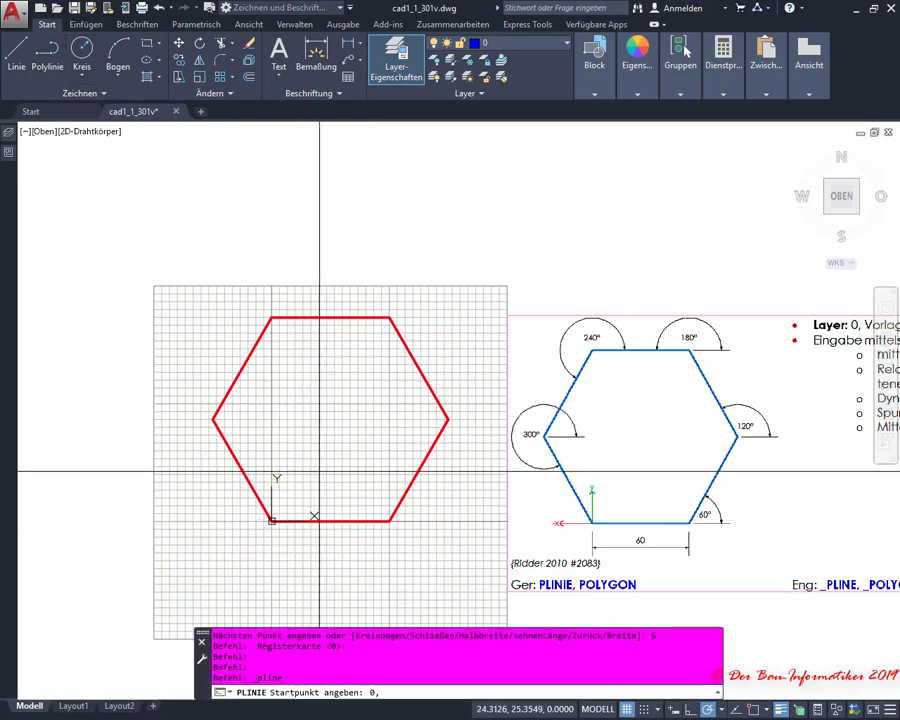
pyautogui.write('0')
pyautogui.press('Return')
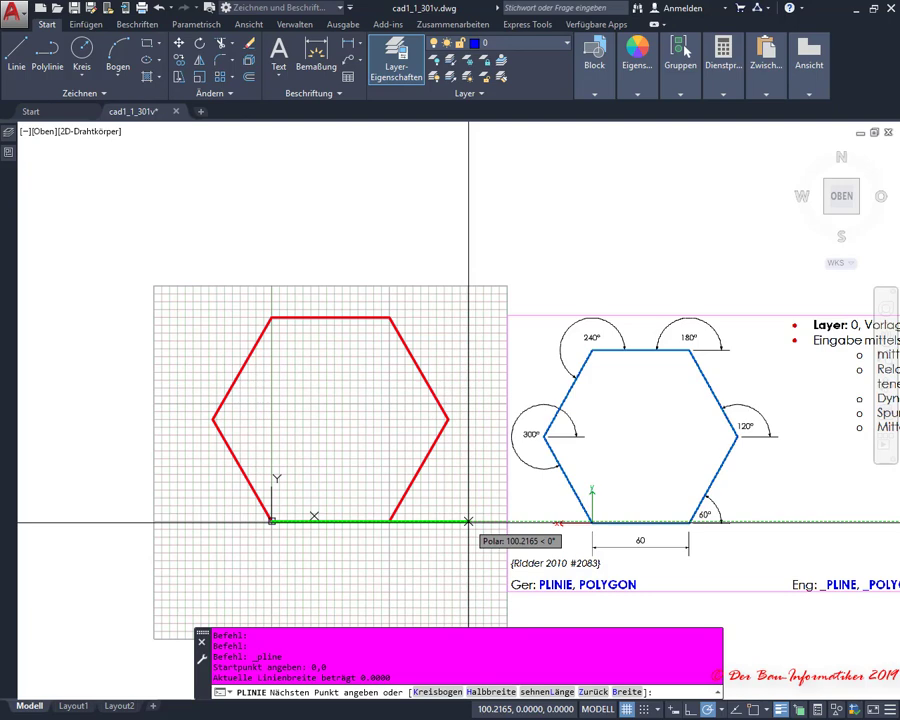
pyautogui.write('60')
pyautogui.press('Return')
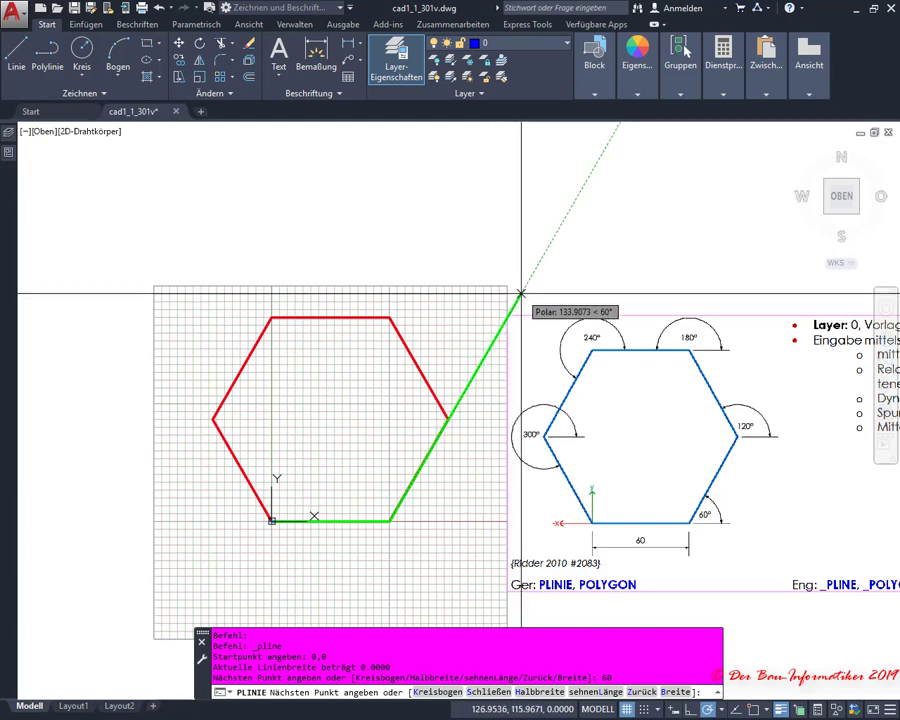
pyautogui.press('Return')
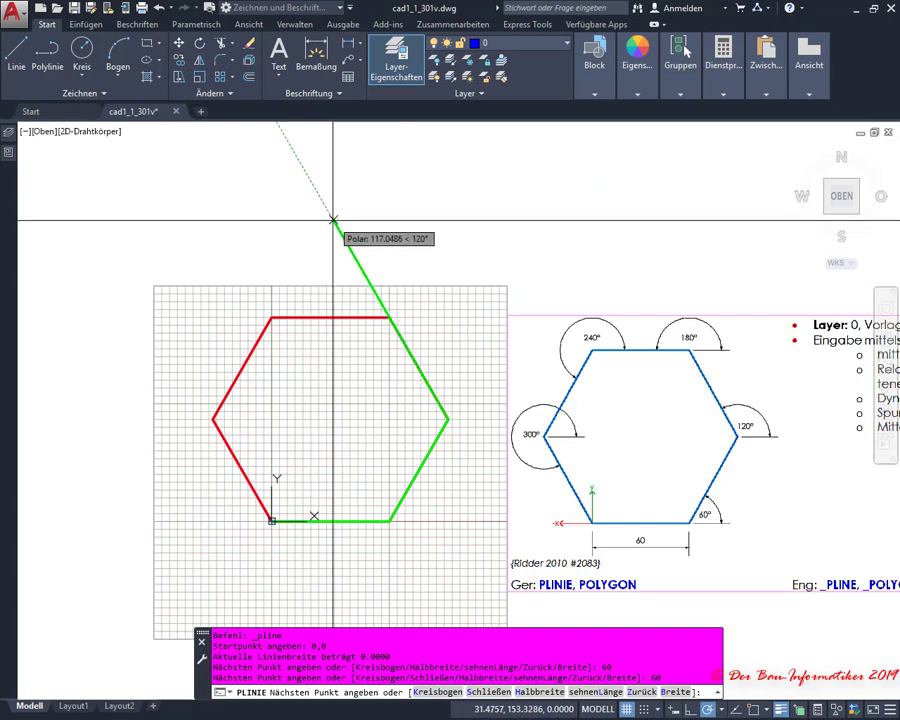
pyautogui.write('60')
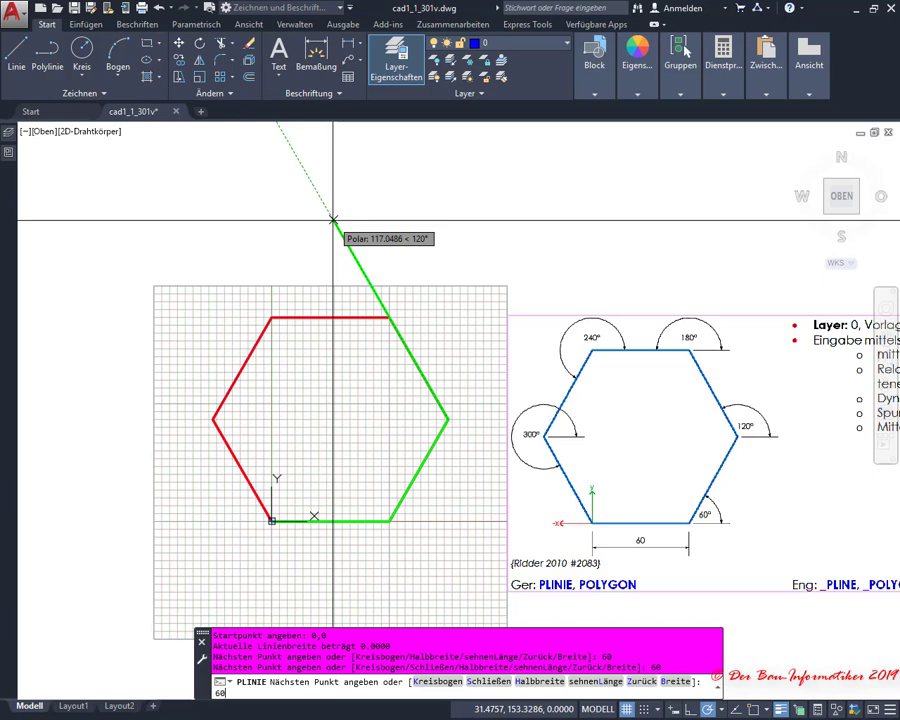
pyautogui.press('Return')
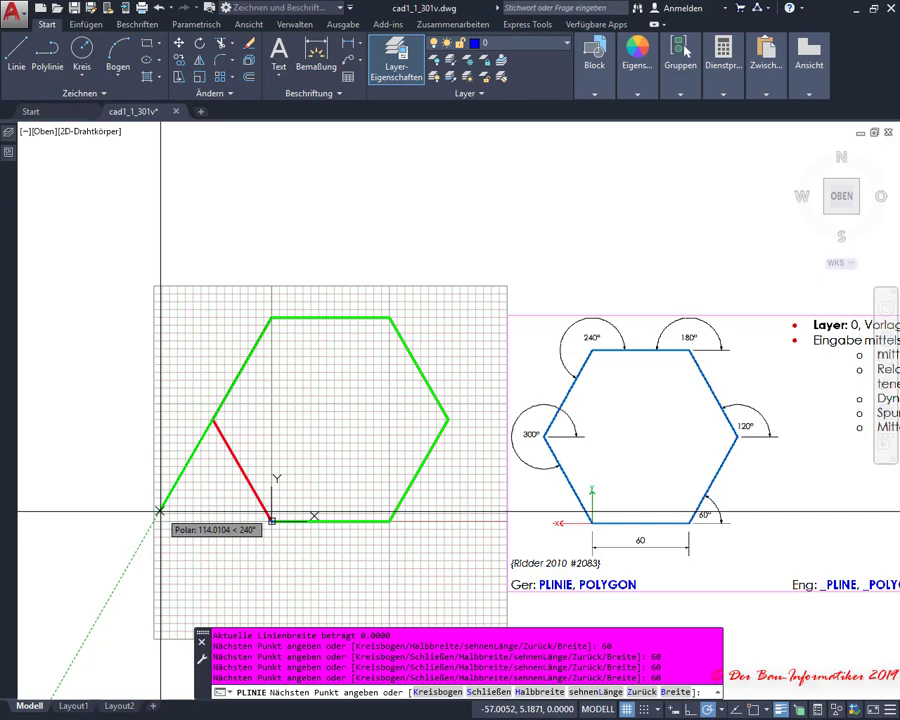
pyautogui.write('60')
pyautogui.press('Return')
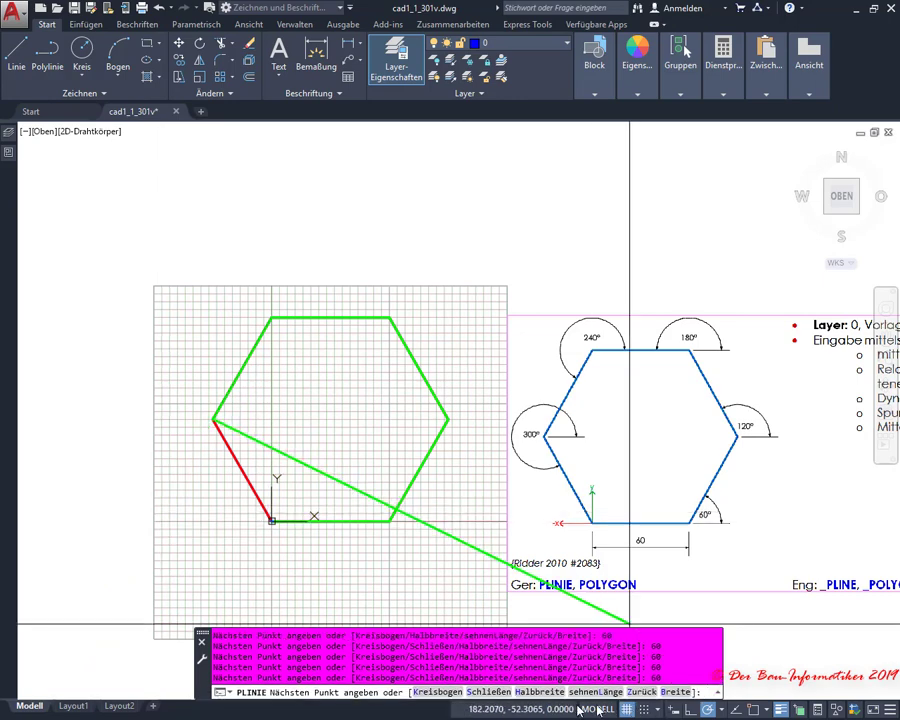
pyautogui.click(486, 692)
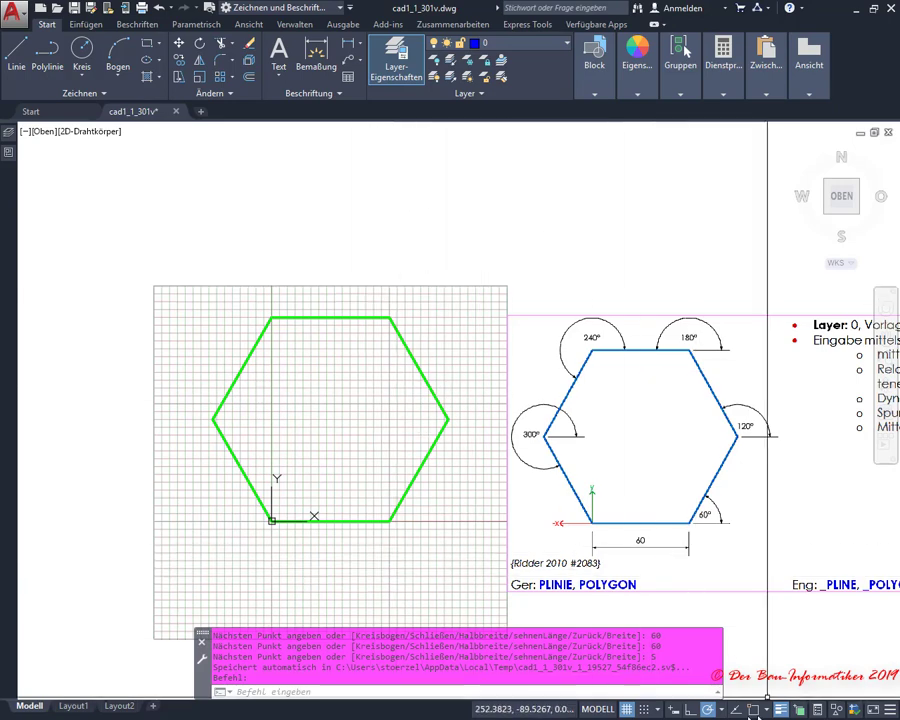
# - Change the polar tracking increment to 45° and delete the additional 60° tracking angle
pyautogui.click(716, 710)
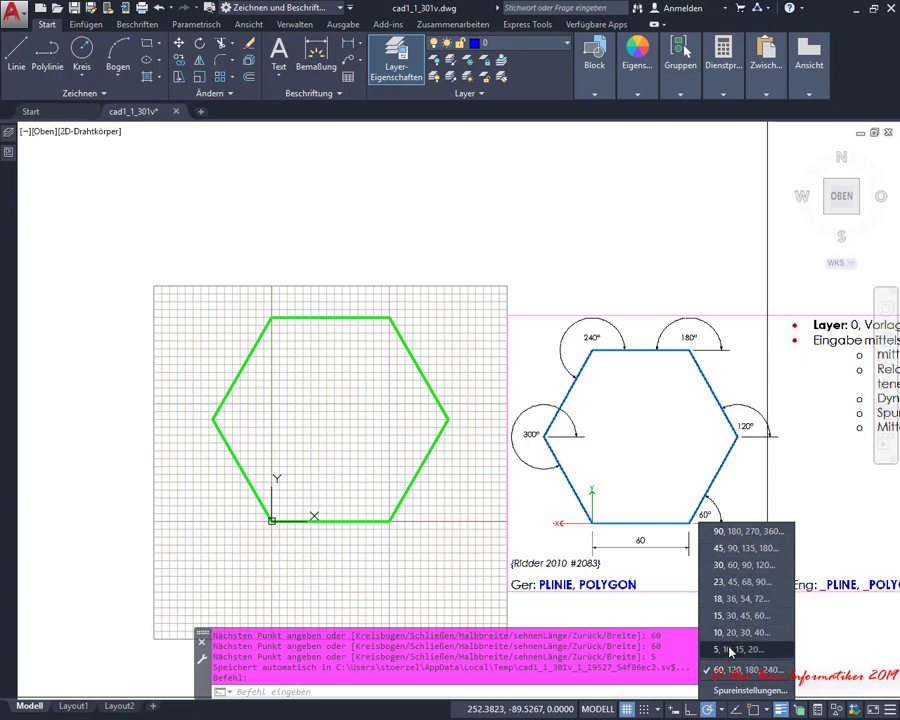
pyautogui.click(735, 690)
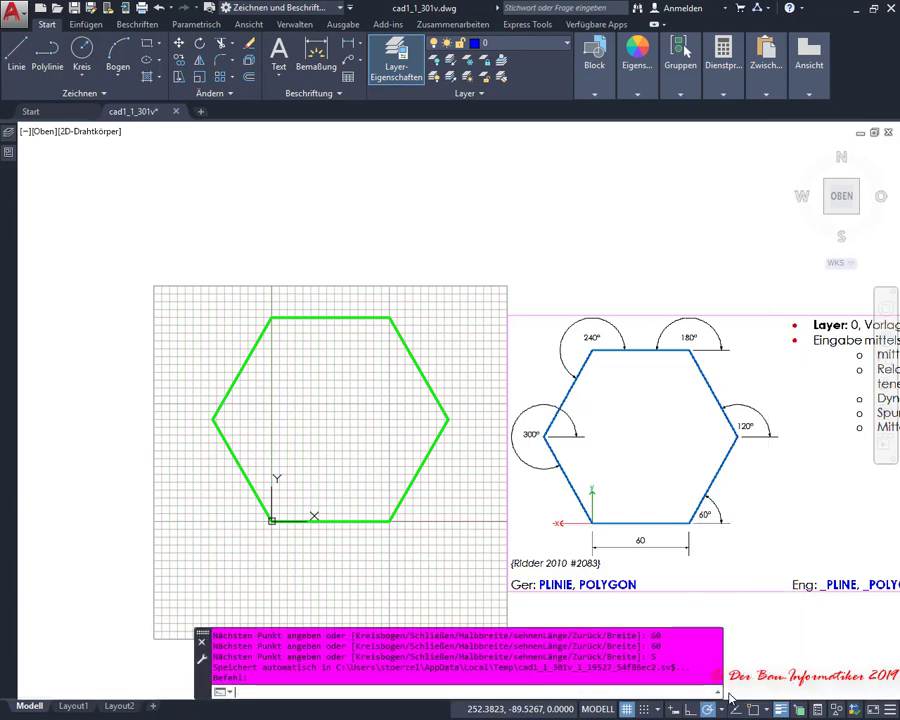
pyautogui.click(264, 241)
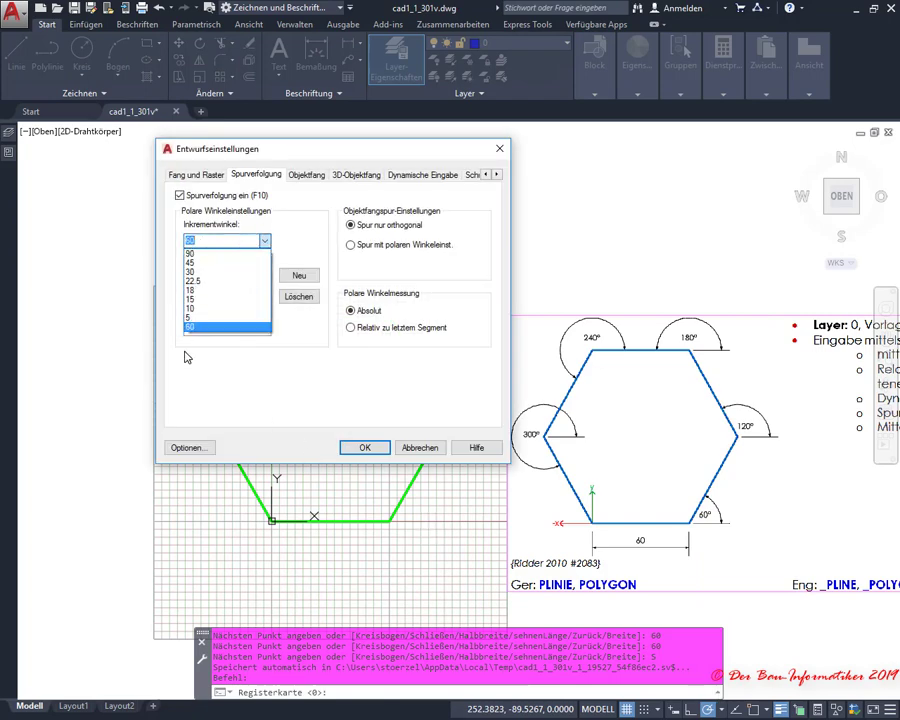
pyautogui.click(294, 224)
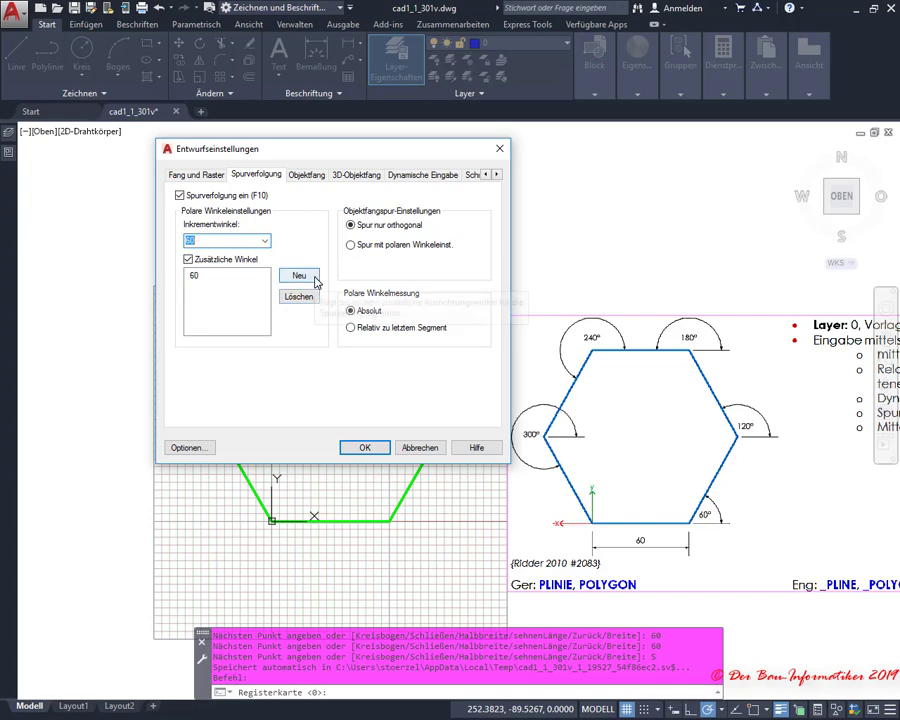
pyautogui.click(195, 276)
pyautogui.click(298, 296)
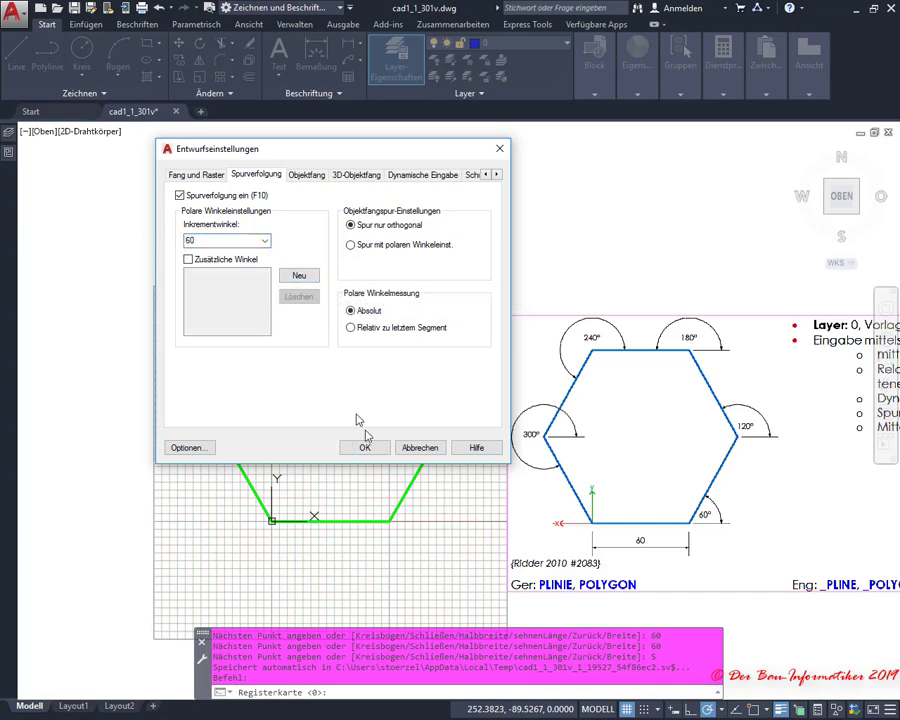
pyautogui.click(264, 240)
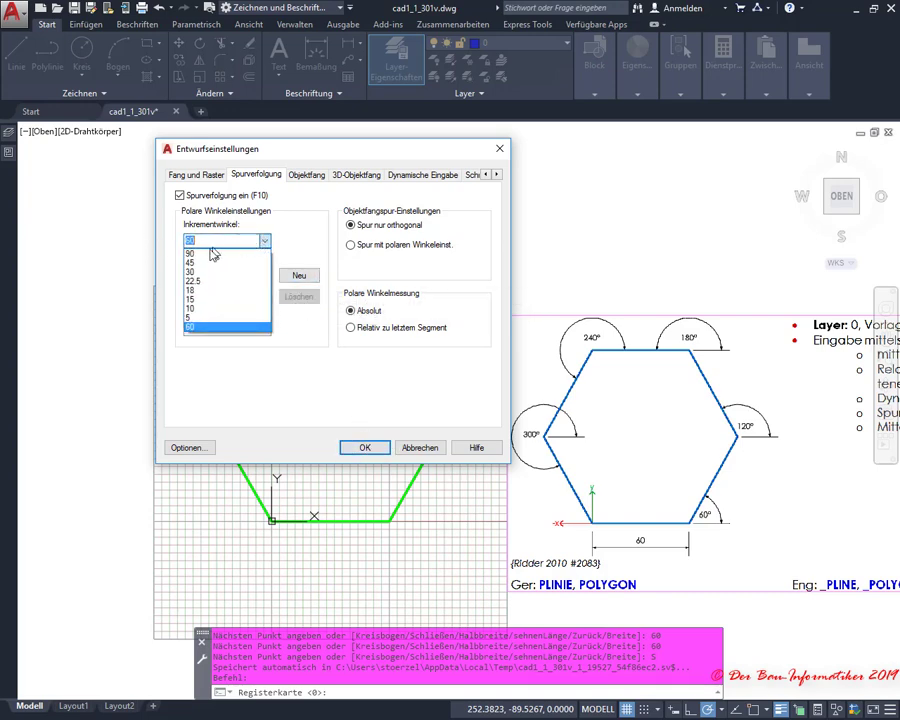
pyautogui.click(205, 262)
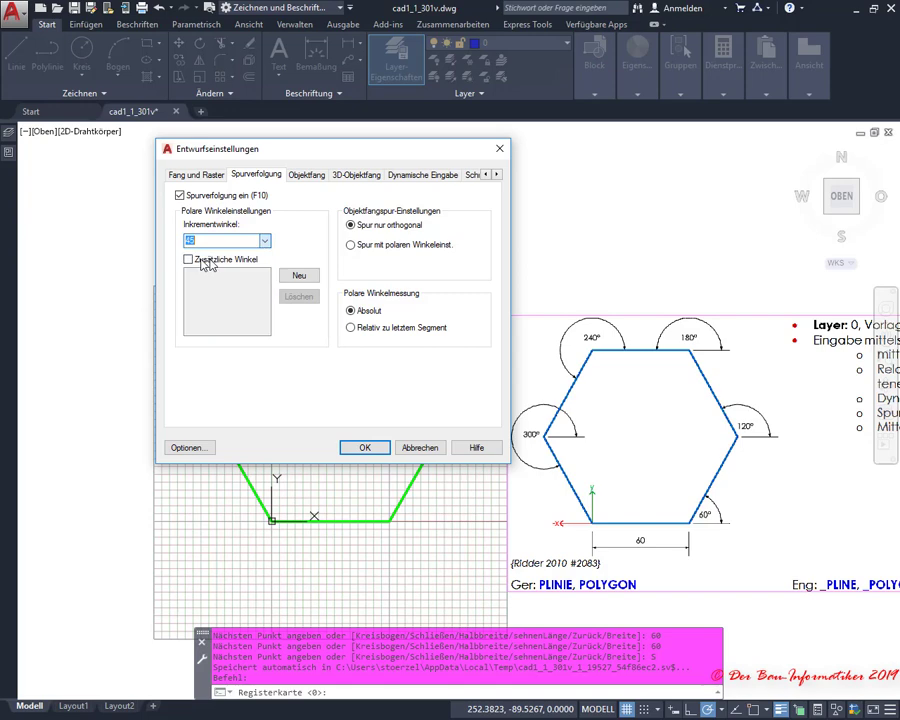
pyautogui.click(264, 240)
pyautogui.click(264, 240)
pyautogui.click(364, 447)
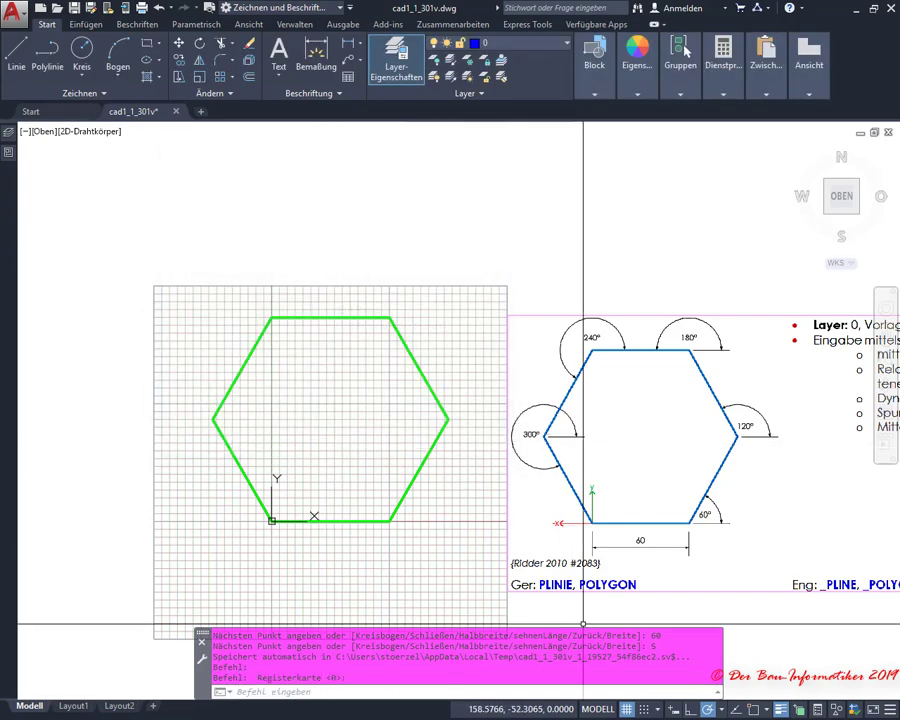
# - Set the current object colour to Blue in the Properties panel
pyautogui.click(725, 705)
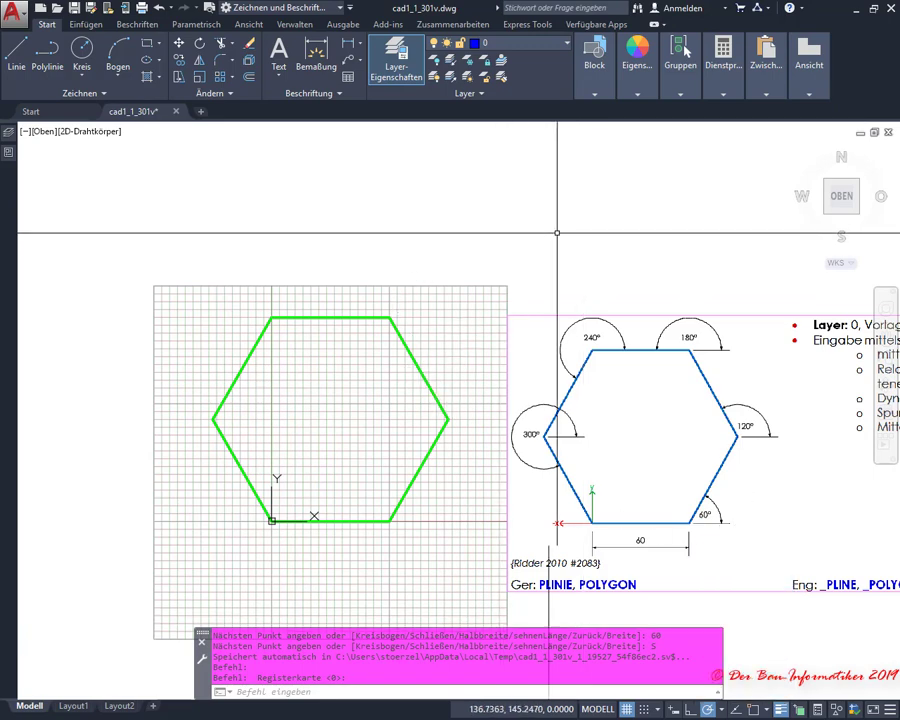
pyautogui.click(637, 97)
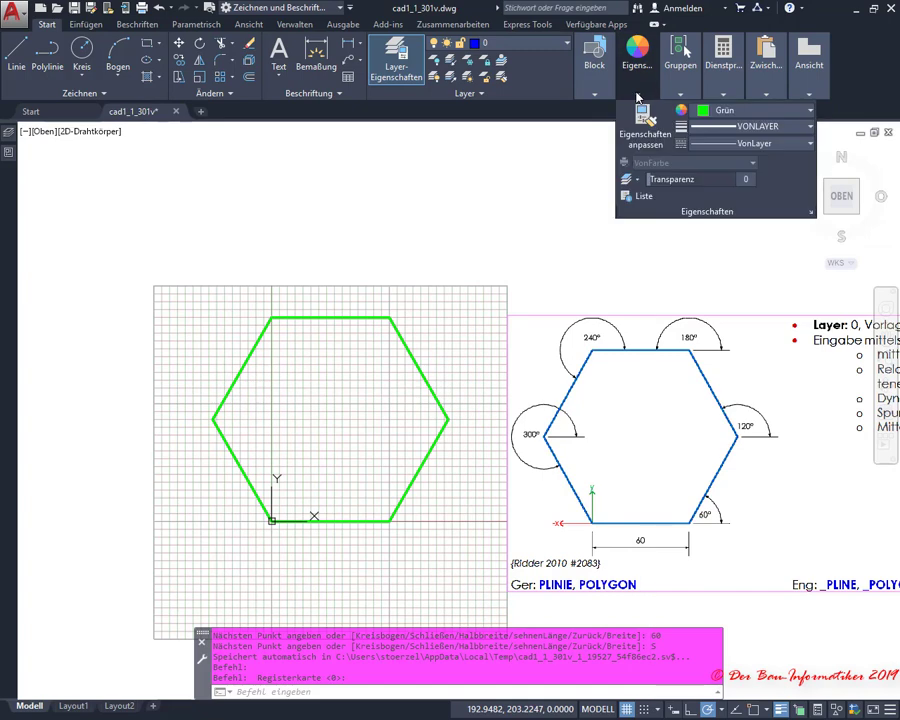
pyautogui.click(772, 111)
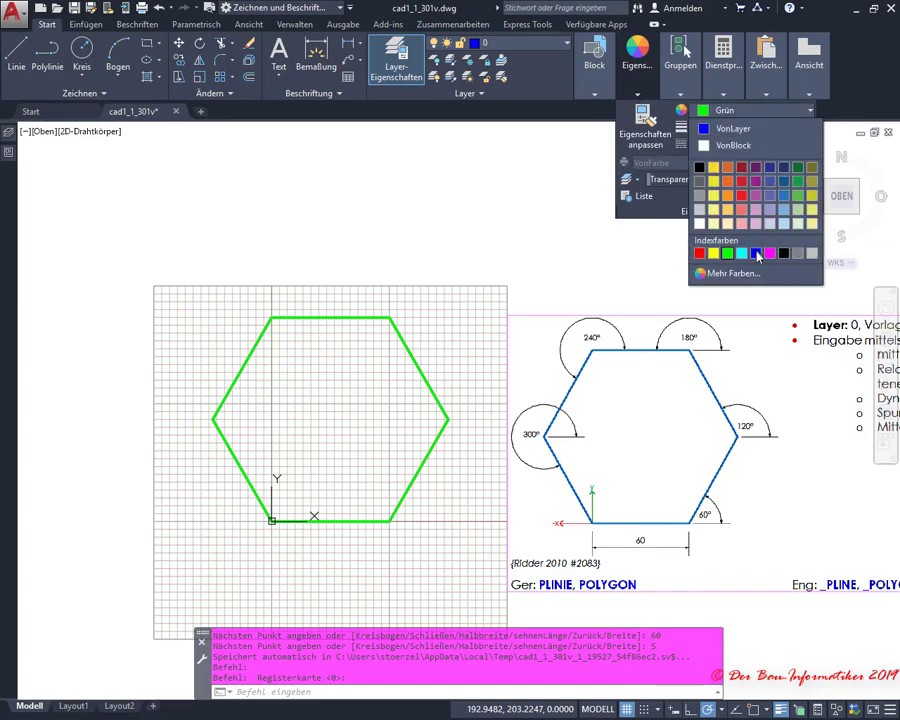
pyautogui.click(757, 254)
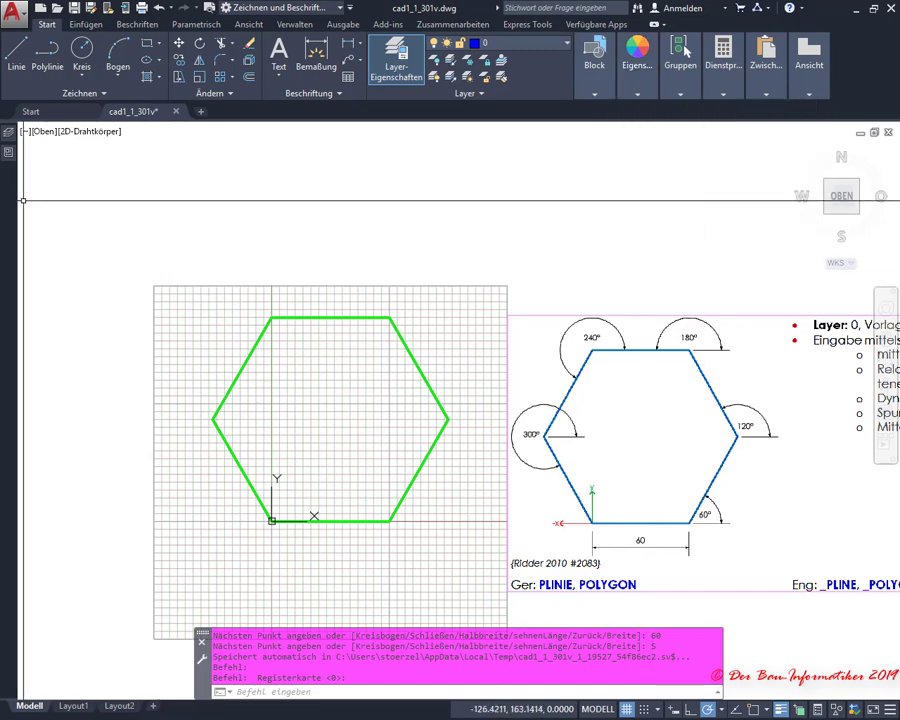
pyautogui.moveTo(135, 111)
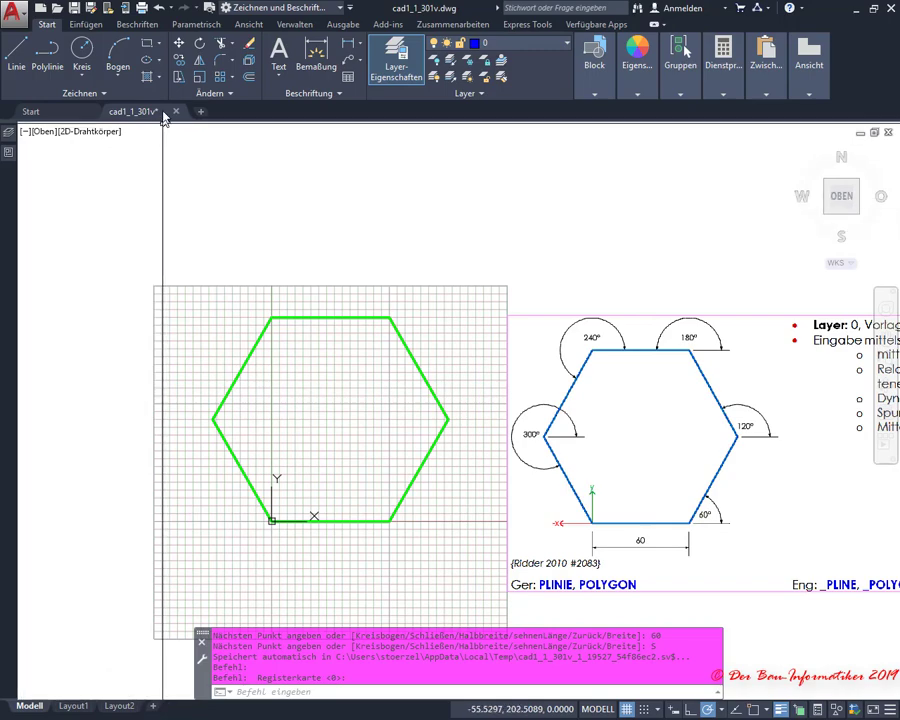
pyautogui.scroll(-2, 325, 338)
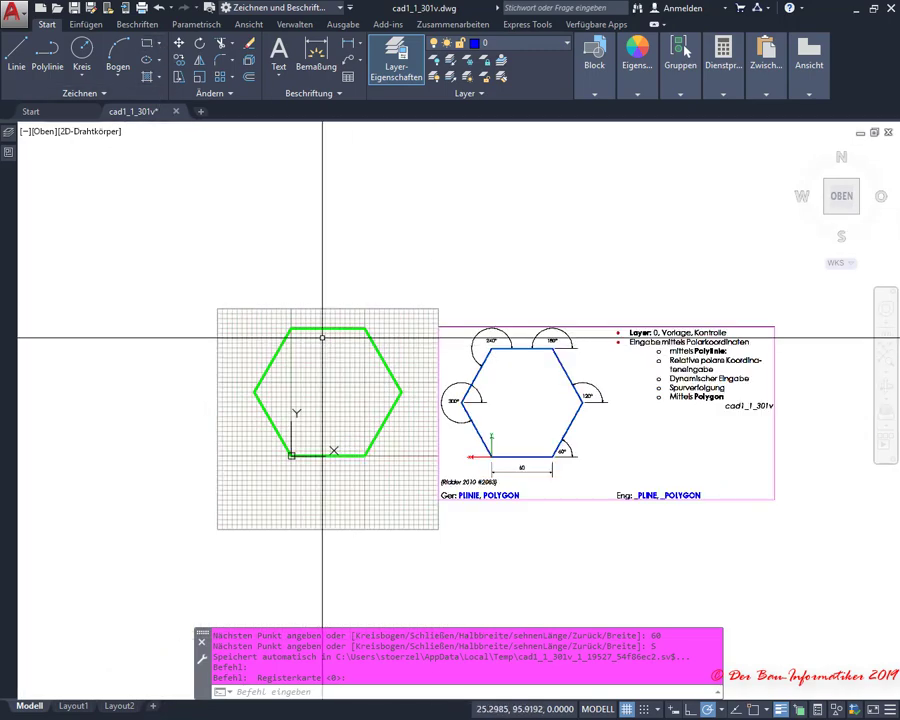
pyautogui.scroll(2, 325, 336)
pyautogui.scroll(-2, 325, 338)
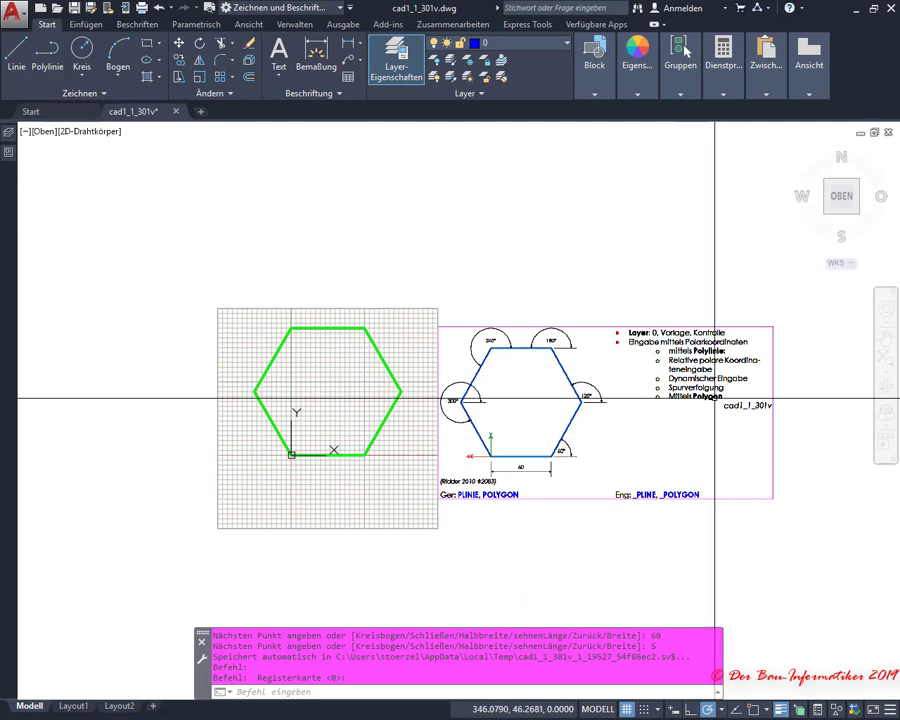
pyautogui.scroll(2, 296, 284)
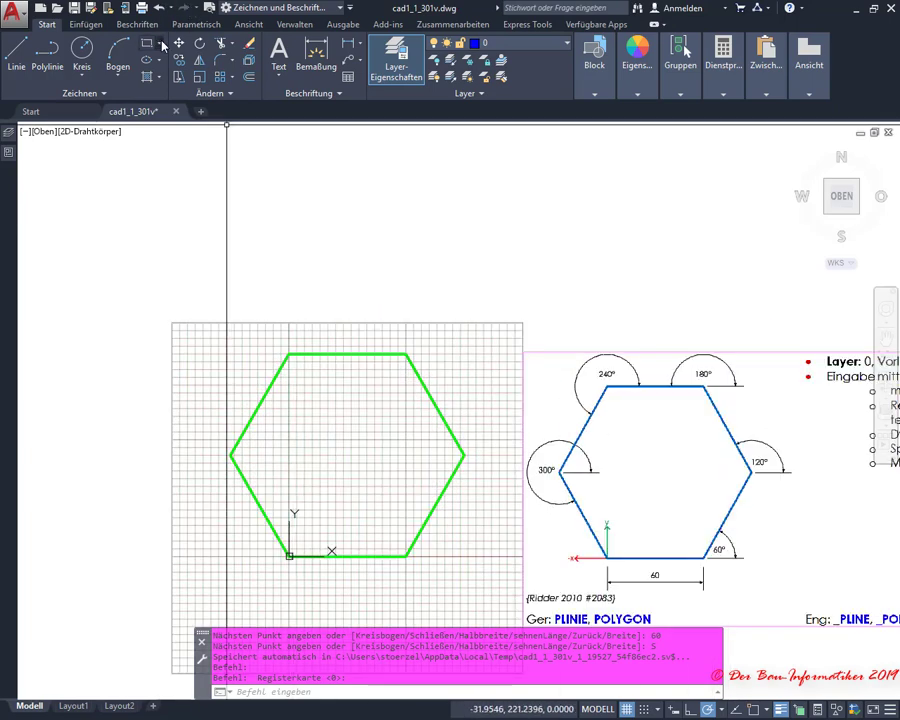
pyautogui.click(163, 45)
# - Begin a 6-sided polygon from a picked centre with the circumscribed option, then cancel and restart POLYGON
pyautogui.click(166, 91)
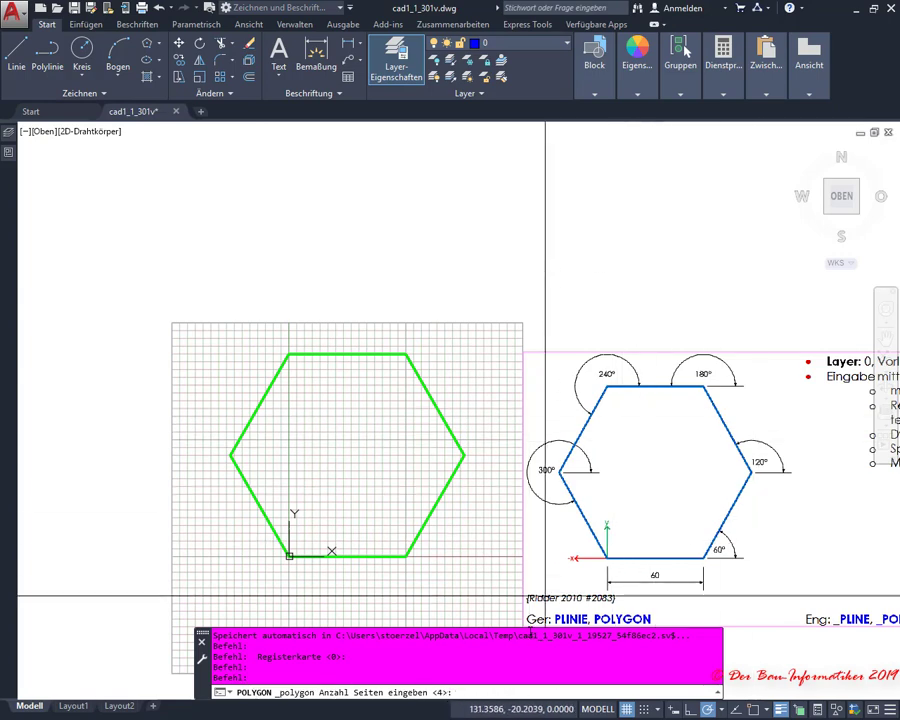
pyautogui.write('6')
pyautogui.press('Return')
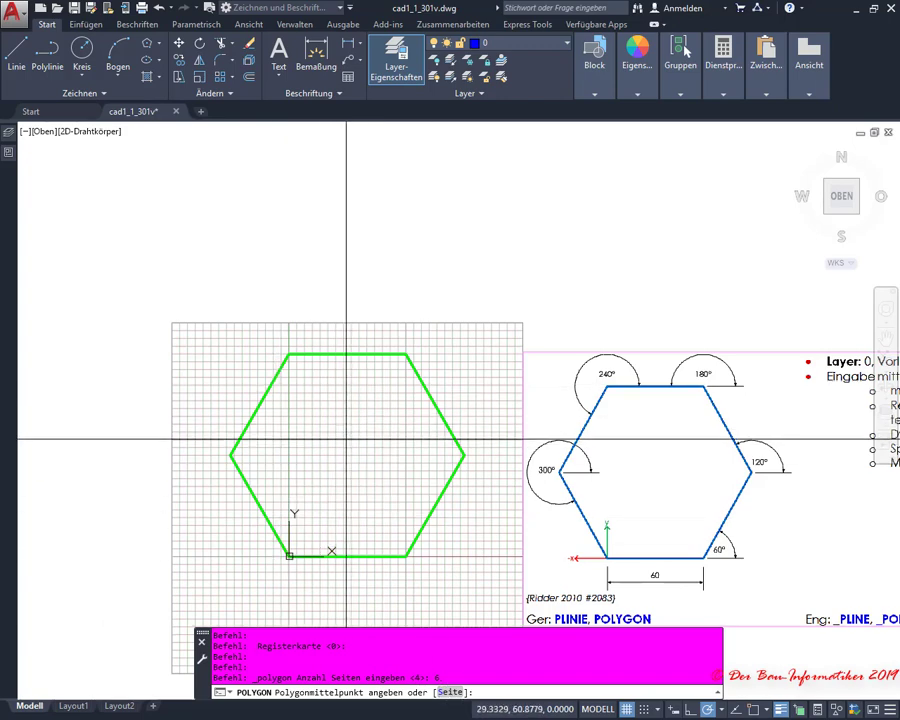
pyautogui.click(250, 379)
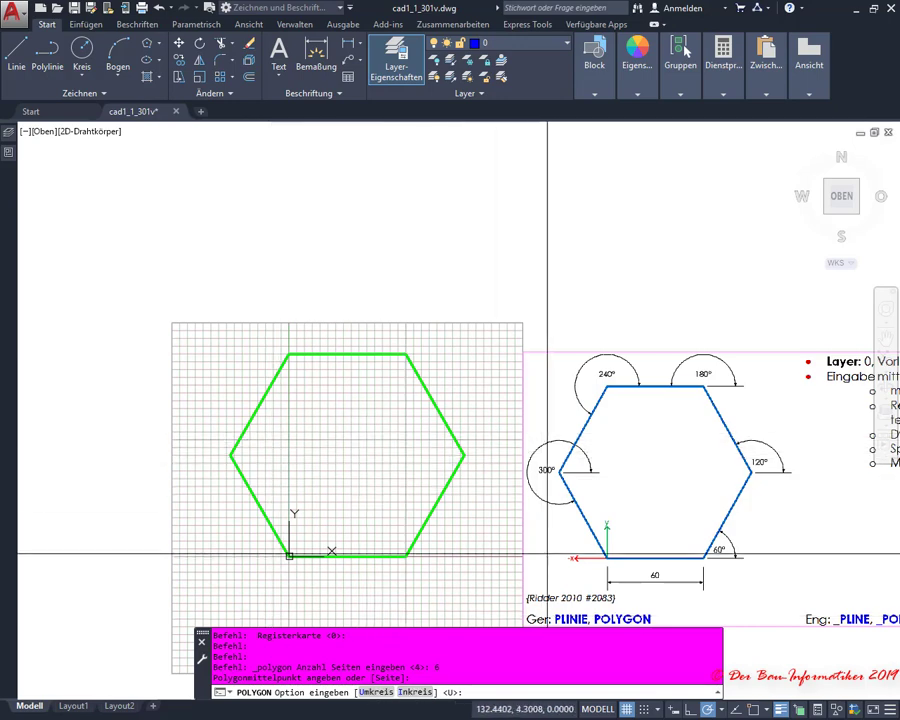
pyautogui.click(408, 695)
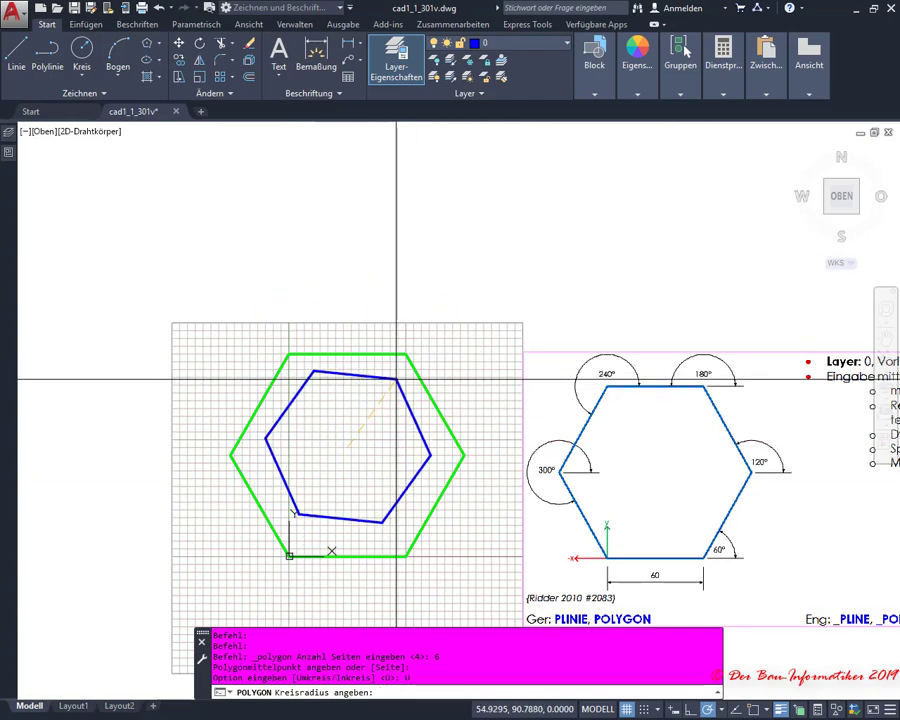
pyautogui.press('Escape')
pyautogui.press('Return')
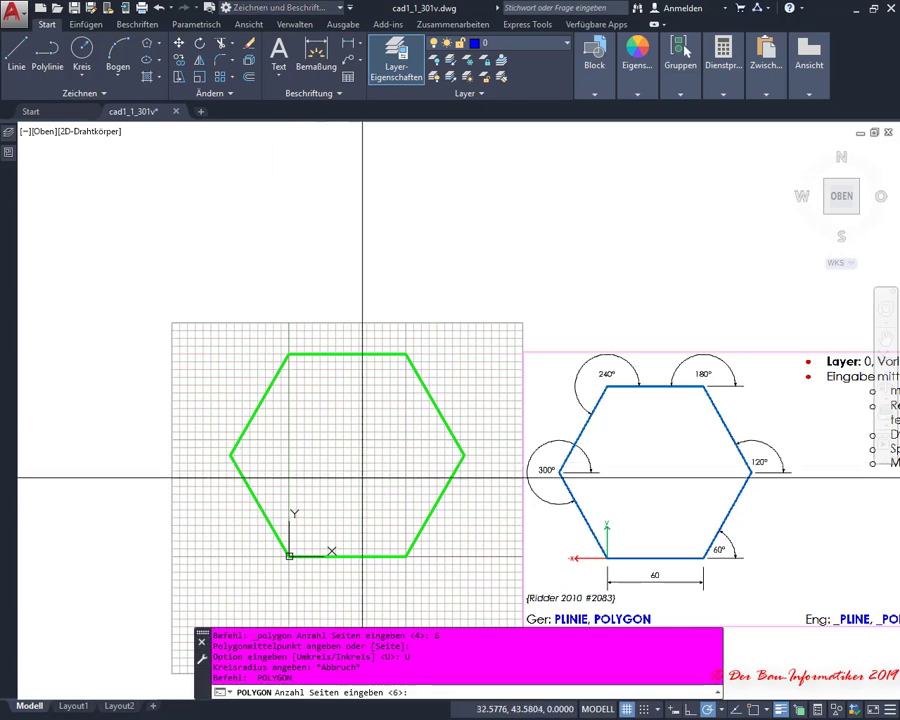
# - Draw a six-sided polygon by edge from 0,0 with a 60-unit side along 0°
pyautogui.press('Return')
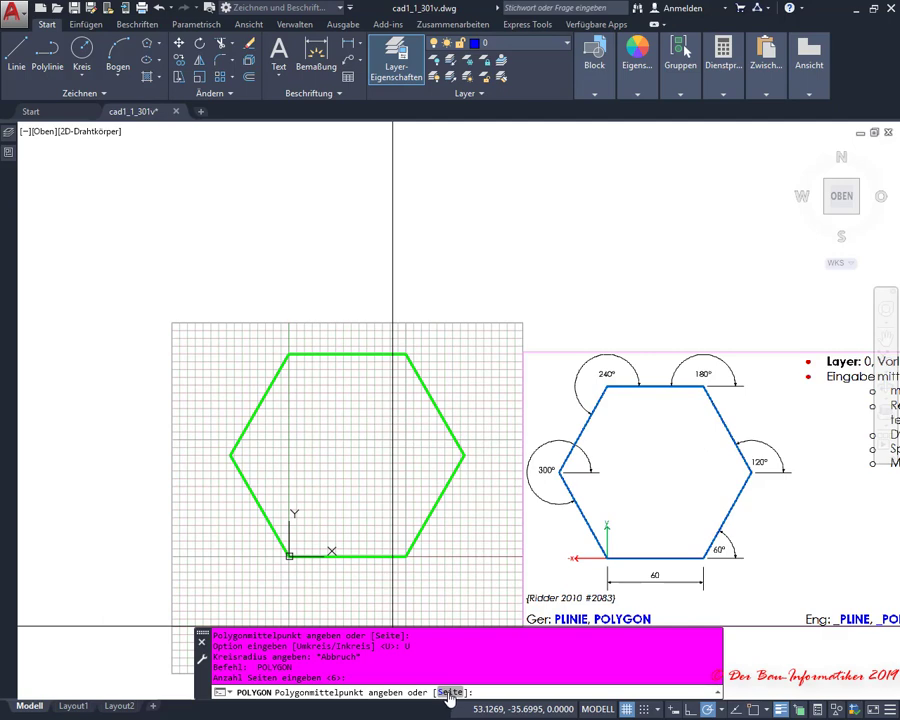
pyautogui.click(448, 693)
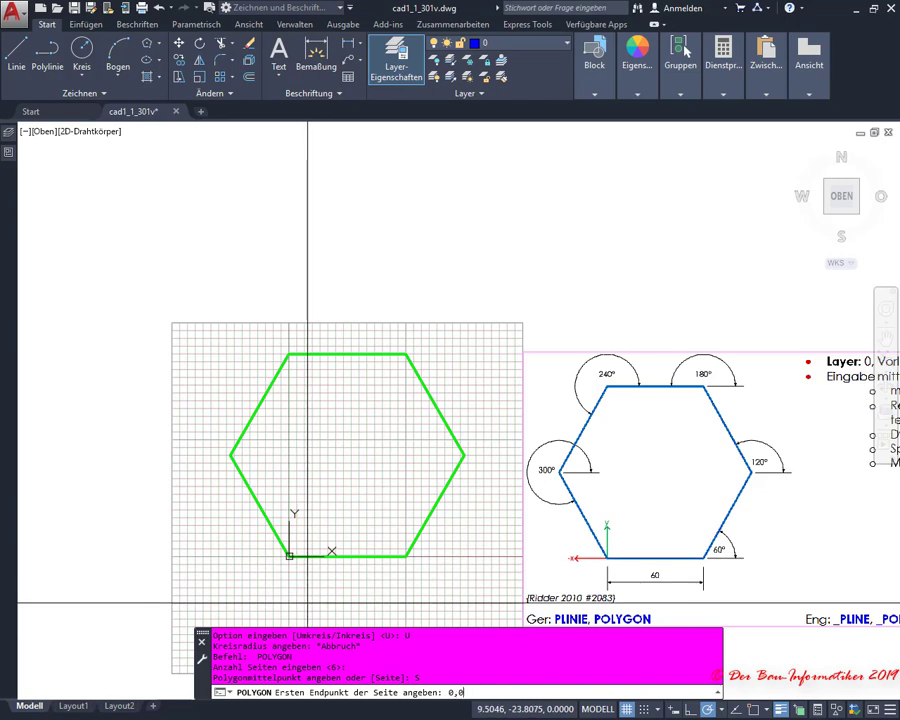
pyautogui.press('Return')
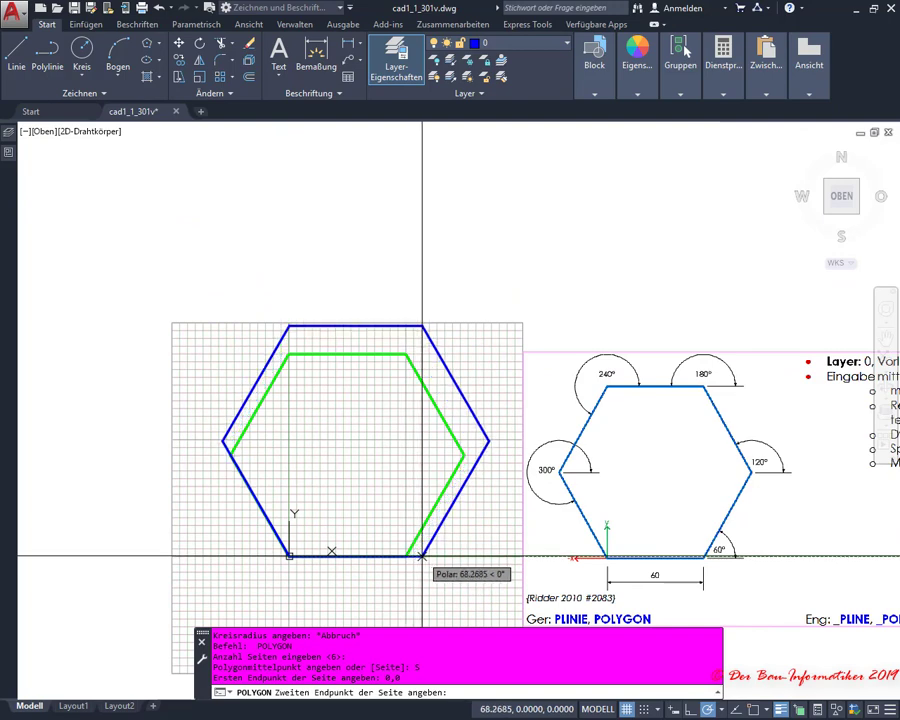
pyautogui.write('6')
pyautogui.write('0')
pyautogui.press('Return')
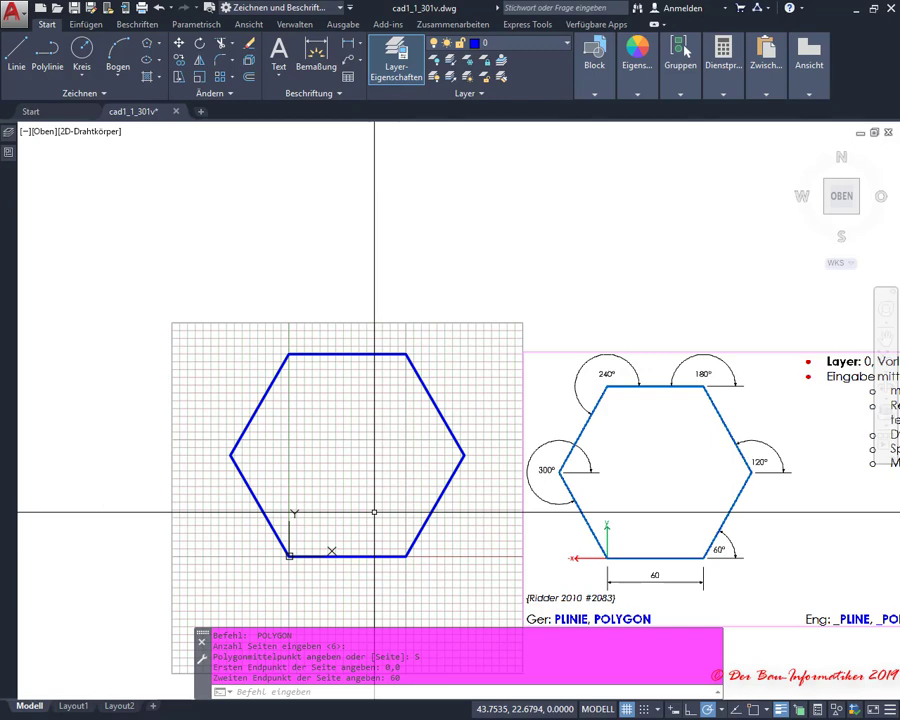
pyautogui.click(164, 43)
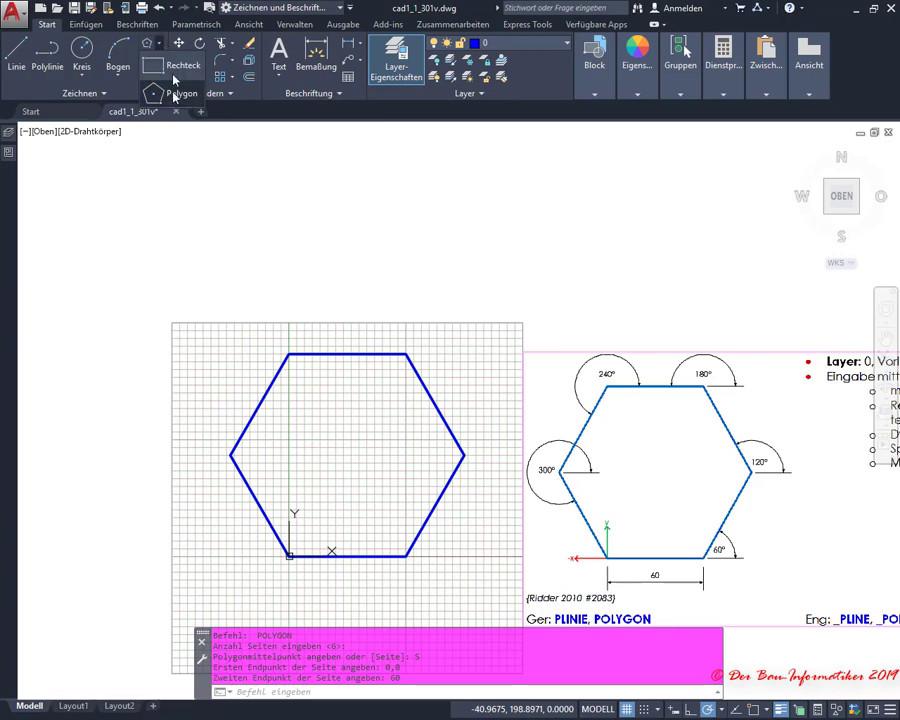
pyautogui.scroll(-3, 427, 358)
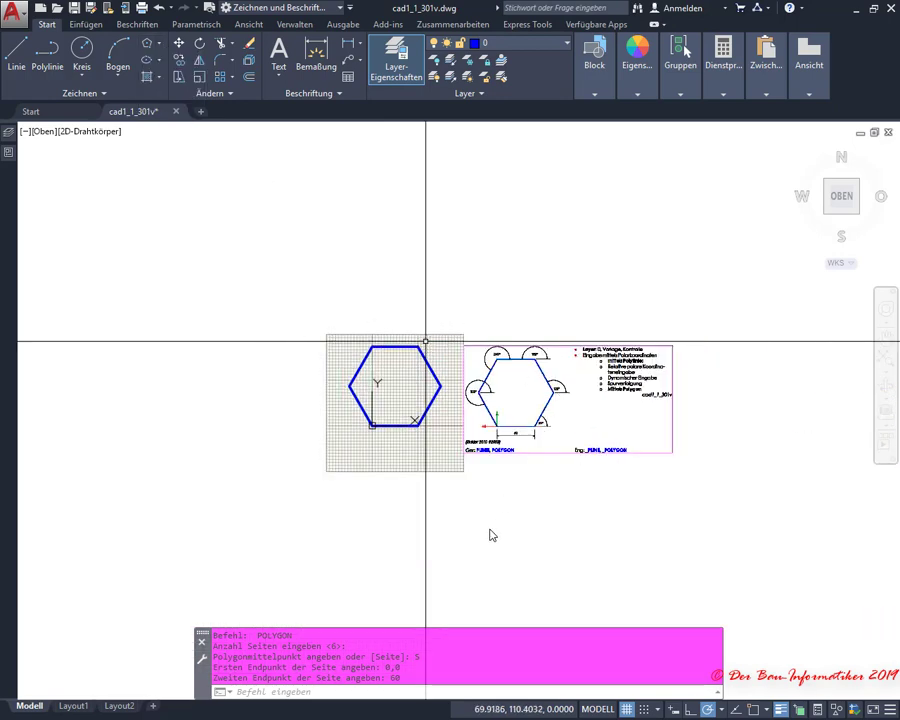
pyautogui.scroll(3, 509, 385)
pyautogui.scroll(1, 509, 387)
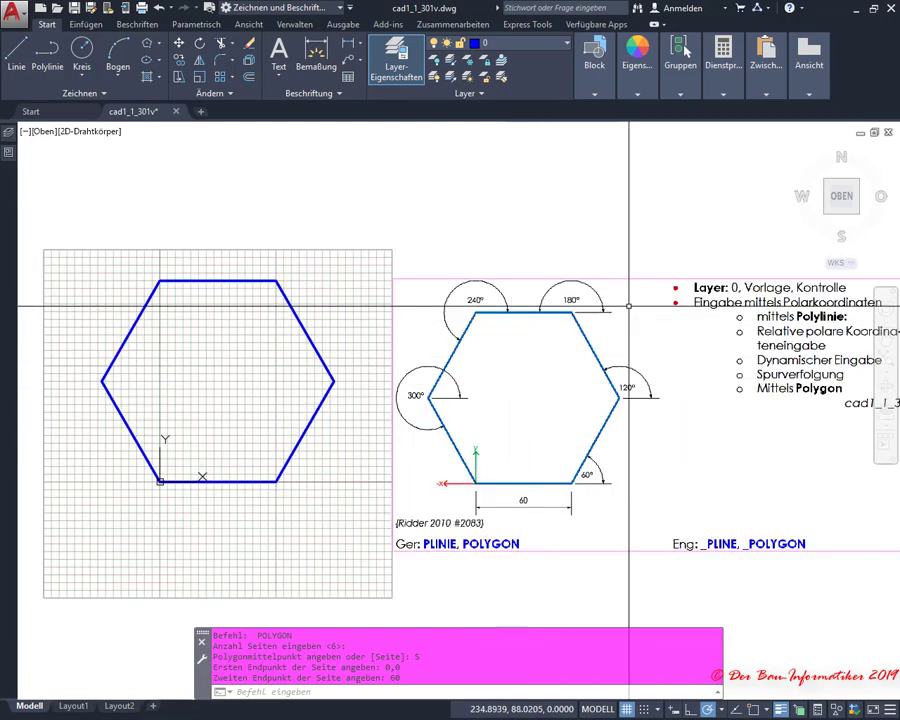